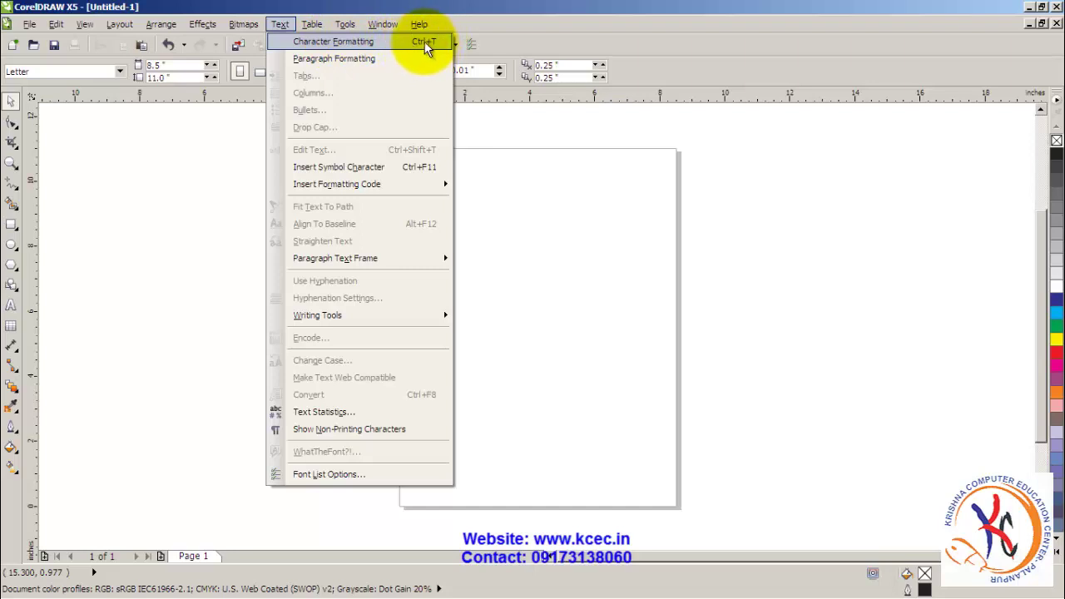
# Step: Show the Character Formatting settings and add the artistic text "Corel" on the upper part of the page
pyautogui.click(424, 46)
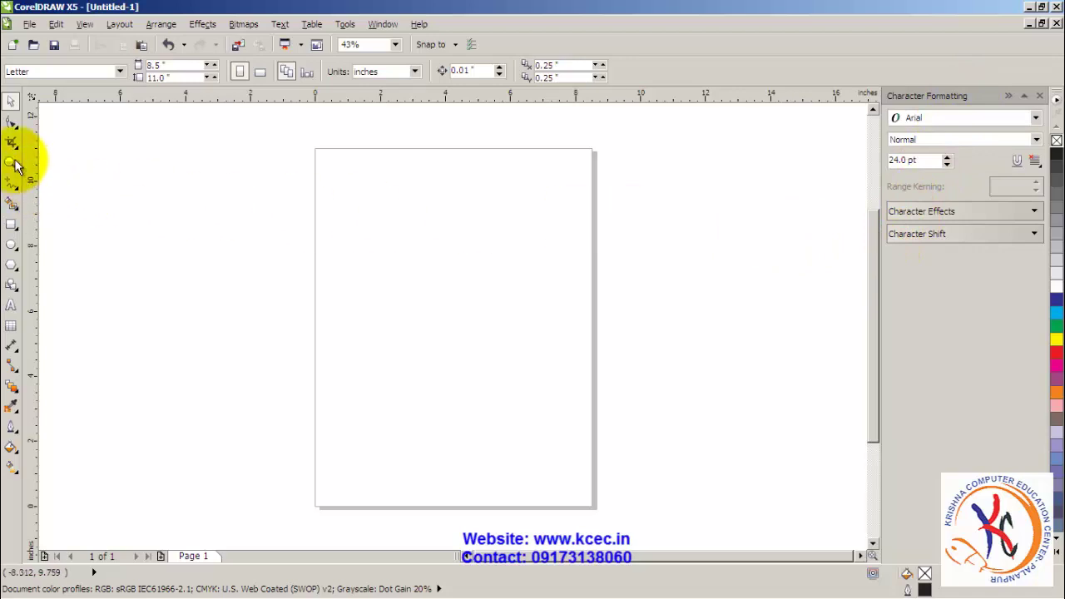
pyautogui.click(11, 307)
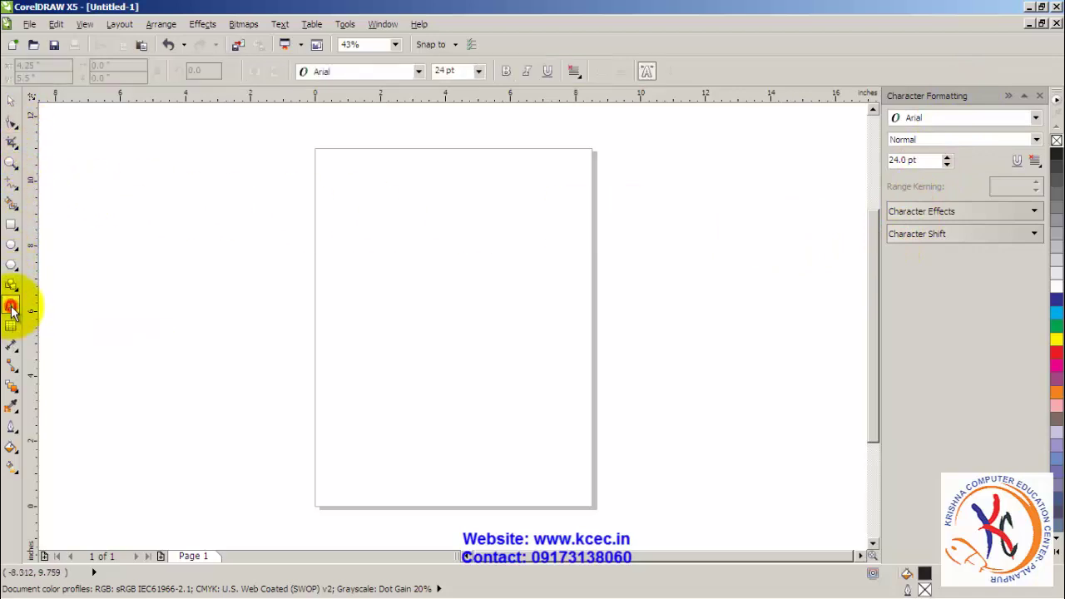
pyautogui.click(353, 266)
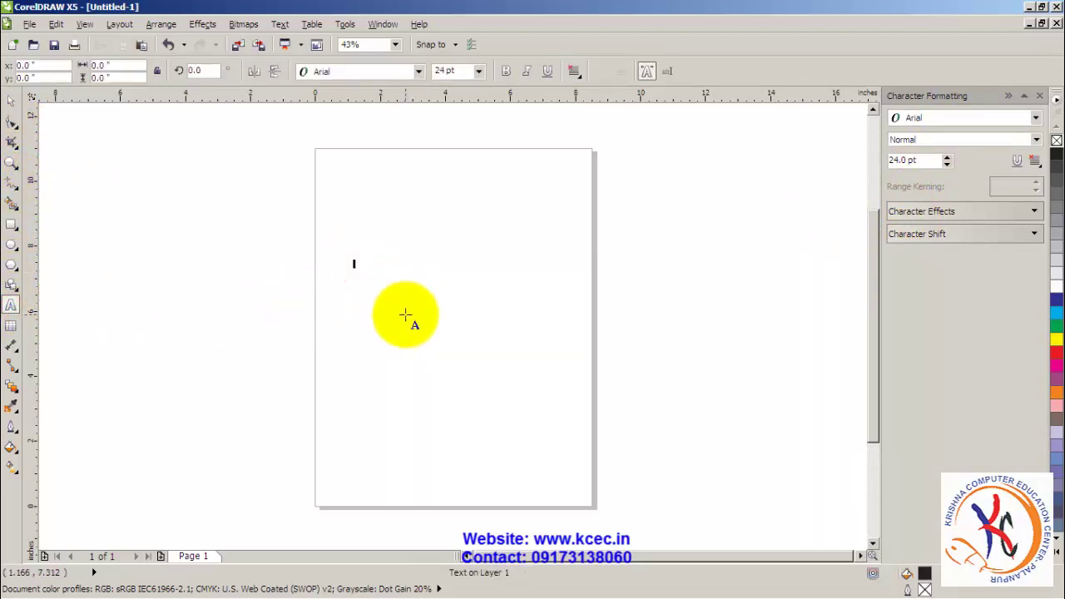
pyautogui.write('Col')
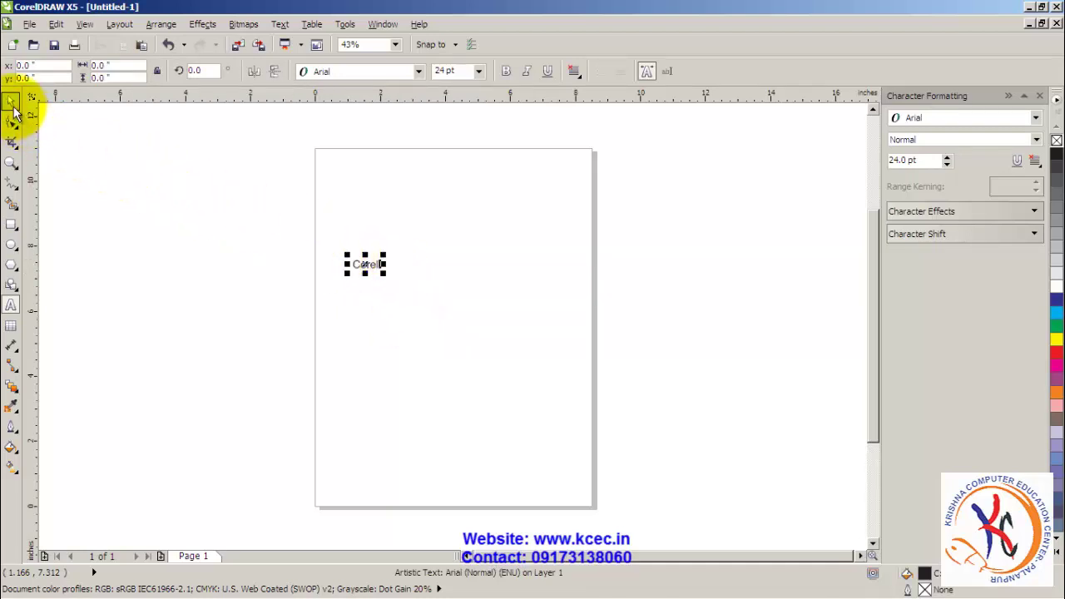
pyautogui.click(13, 108)
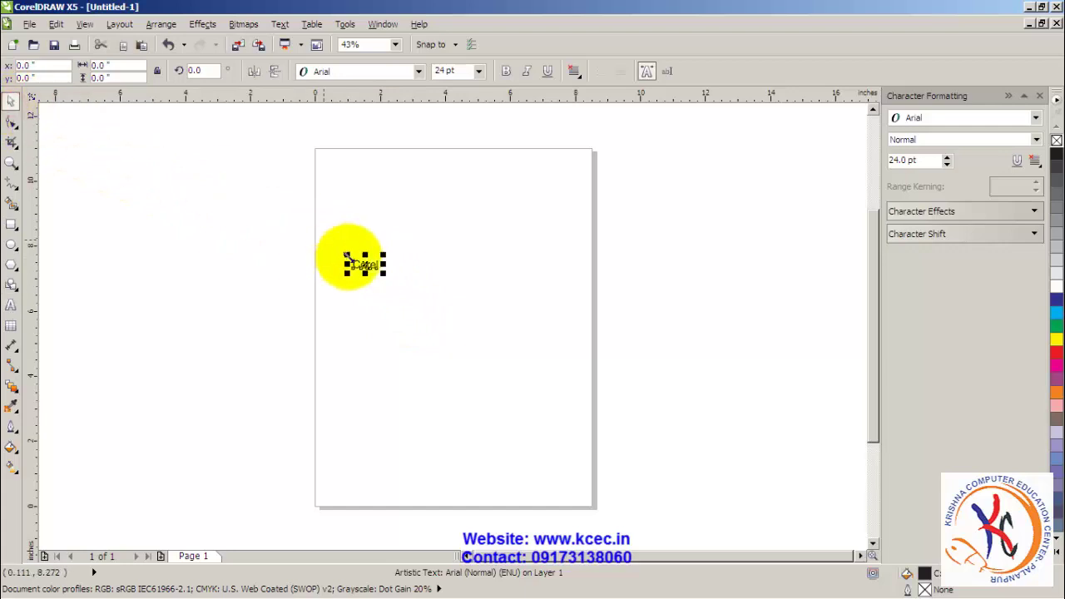
# Step: Enlarge the "Corel" text to about 5.3 by 1.7 inches and move it near the page's upper edge
pyautogui.click(386, 278)
pyautogui.moveTo(387, 278); pyautogui.dragTo(545, 404)
pyautogui.moveTo(441, 287); pyautogui.dragTo(427, 209)
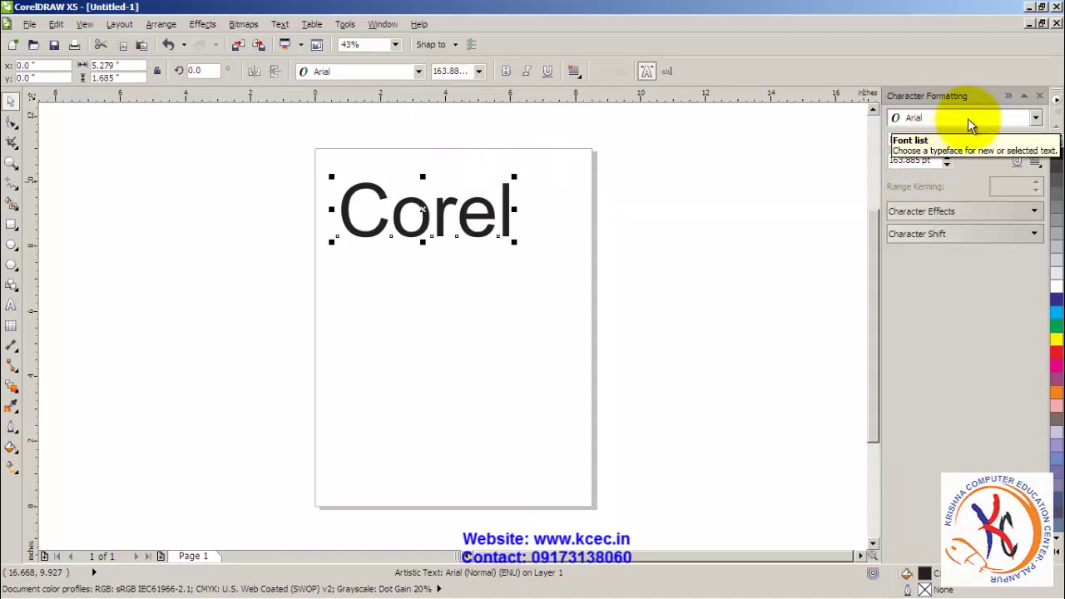
# Step: Set the "Corel" text's font to Bodoni MT with the Bold-Italic style
pyautogui.click(1036, 118)
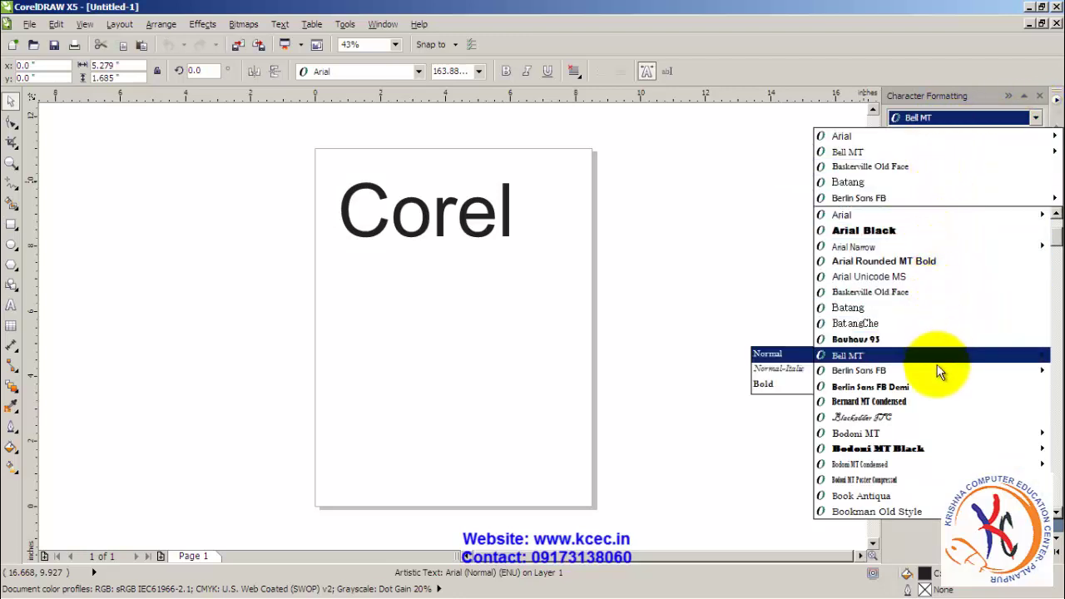
pyautogui.moveTo(934, 371)
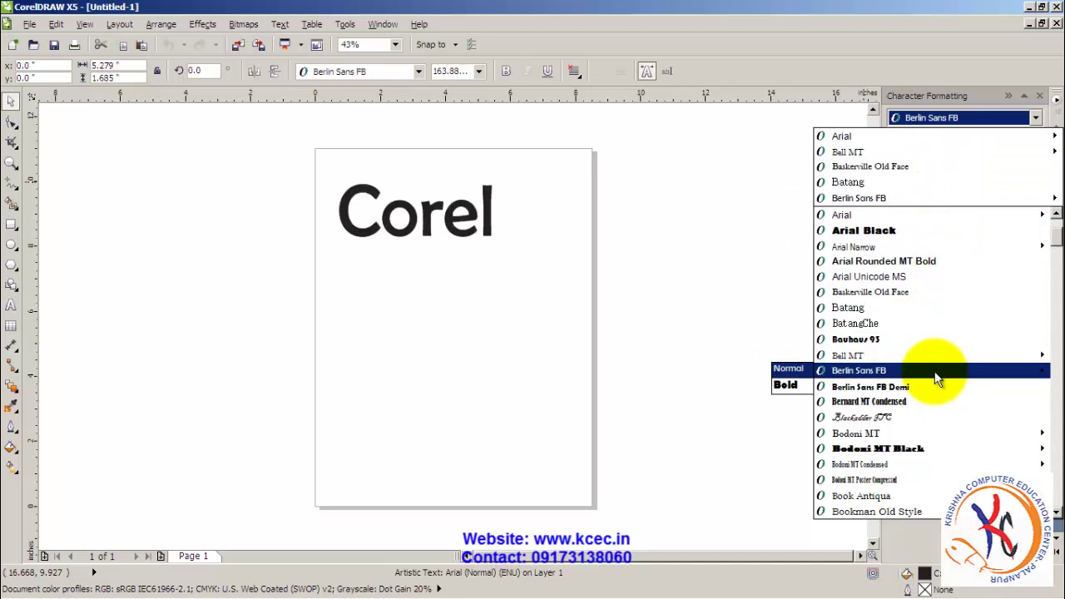
pyautogui.moveTo(929, 427)
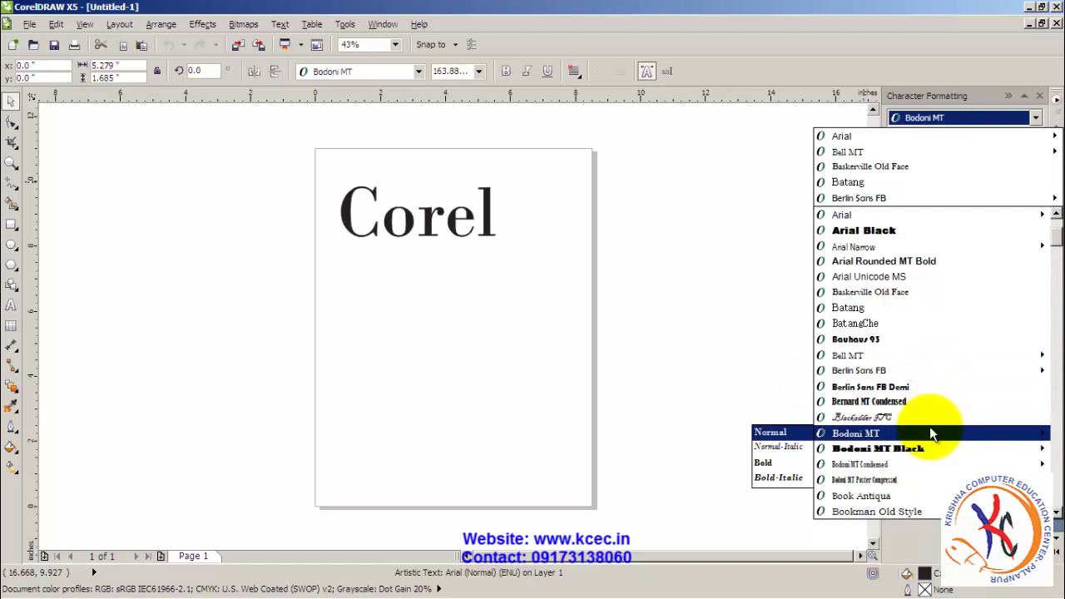
pyautogui.click(929, 429)
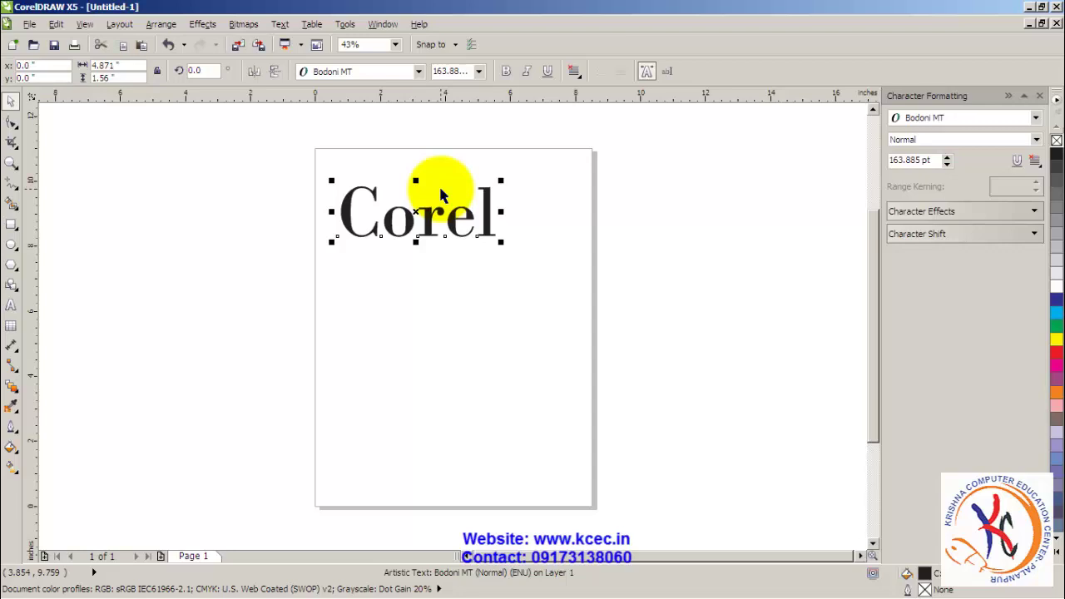
pyautogui.click(945, 144)
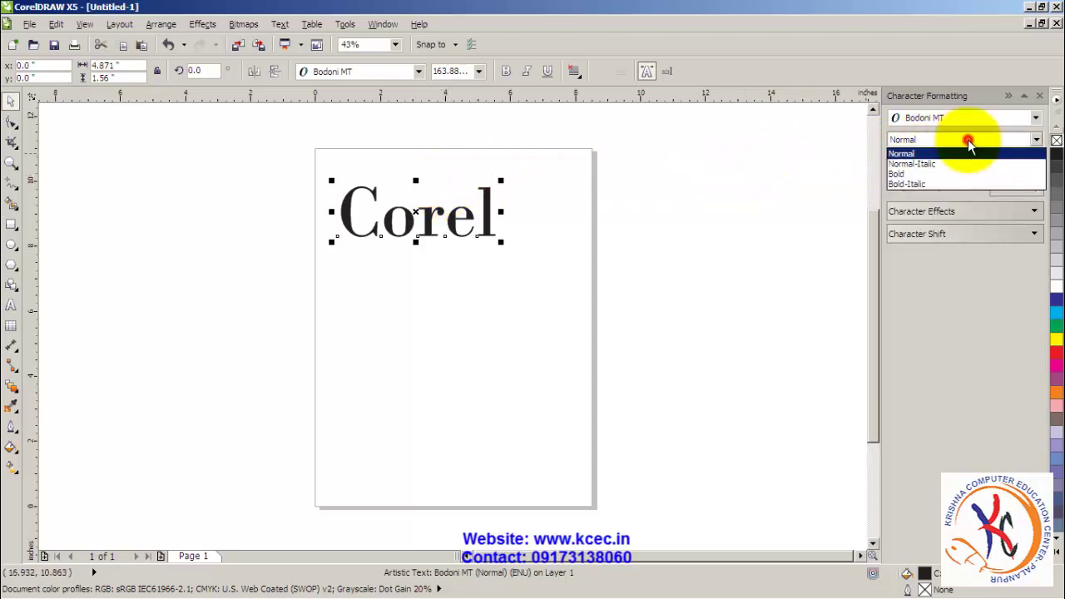
pyautogui.click(921, 184)
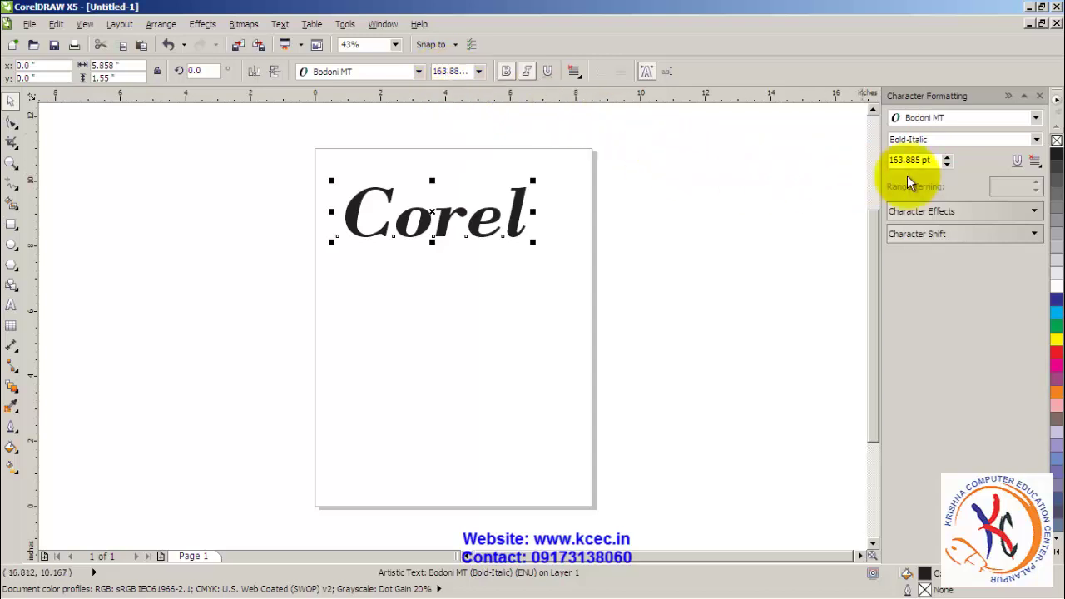
# Step: Increase the "Corel" text's font size to 194.885 pt
pyautogui.click(948, 160)
pyautogui.click(947, 160)
pyautogui.click(947, 160)
pyautogui.click(947, 159)
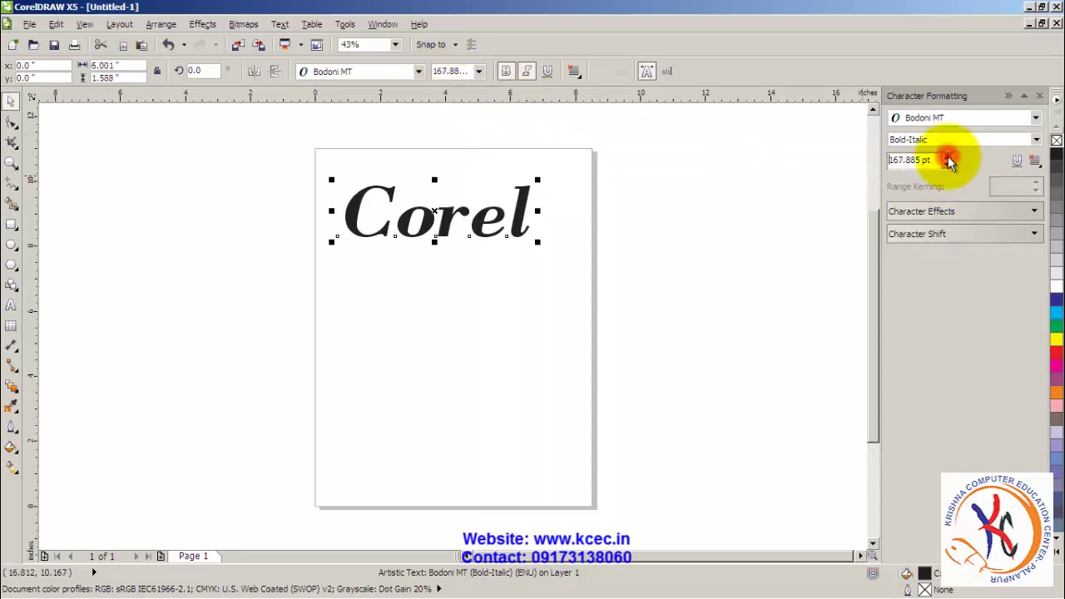
pyautogui.click(947, 160)
pyautogui.click(947, 160)
pyautogui.click(947, 160)
pyautogui.click(947, 158)
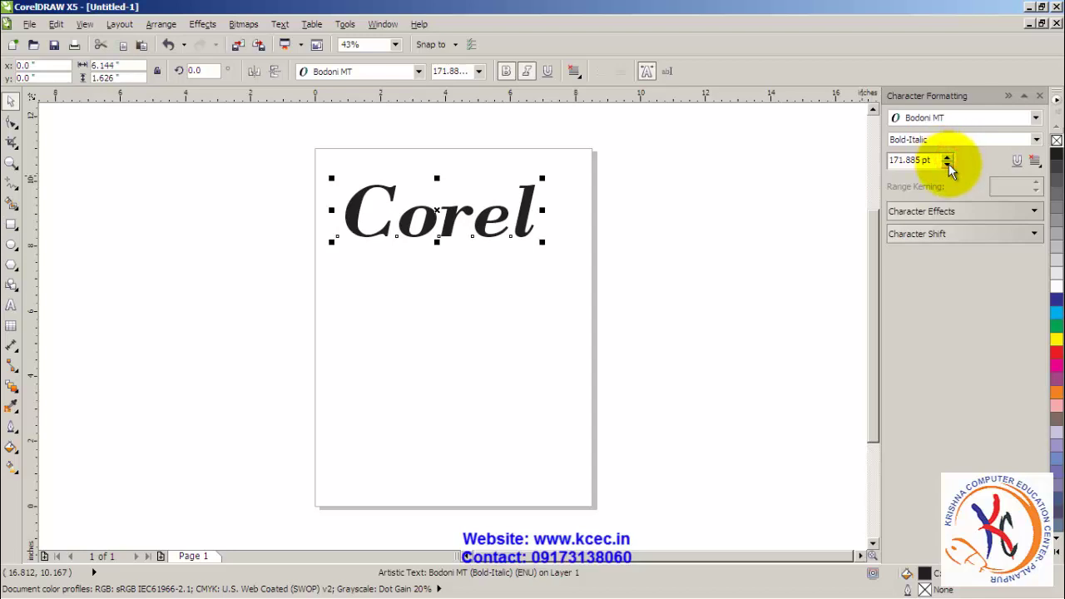
pyautogui.moveTo(948, 162)
pyautogui.mouseDown()
pyautogui.moveTo(948, 146)
pyautogui.moveTo(951, 186)
pyautogui.moveTo(946, 157)
pyautogui.moveTo(958, 147)
pyautogui.mouseUp()
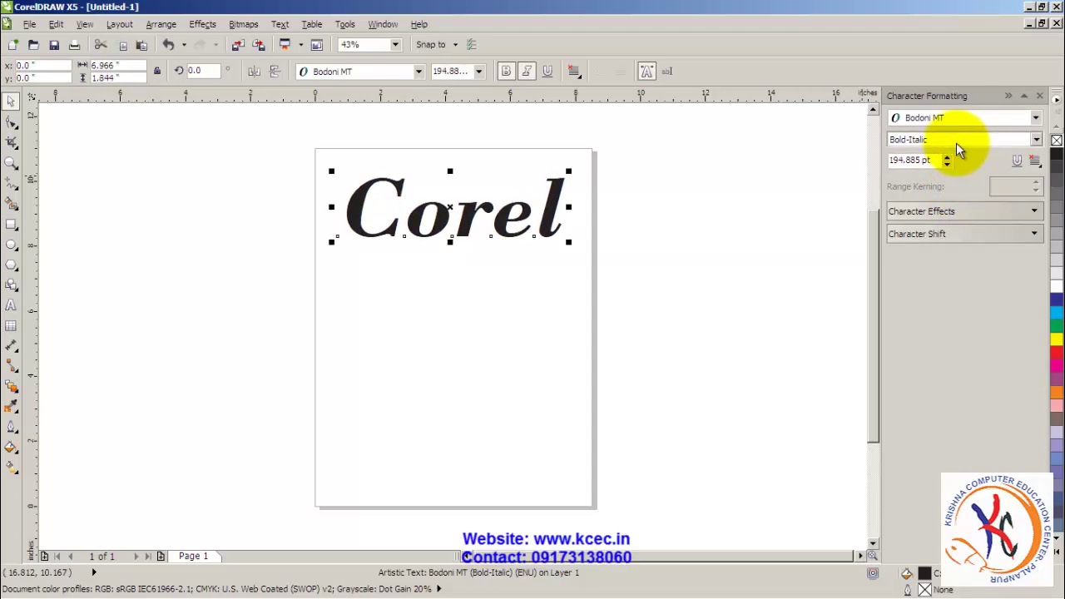
# Step: Underline the "Corel" text and deselect it
pyautogui.click(1016, 163)
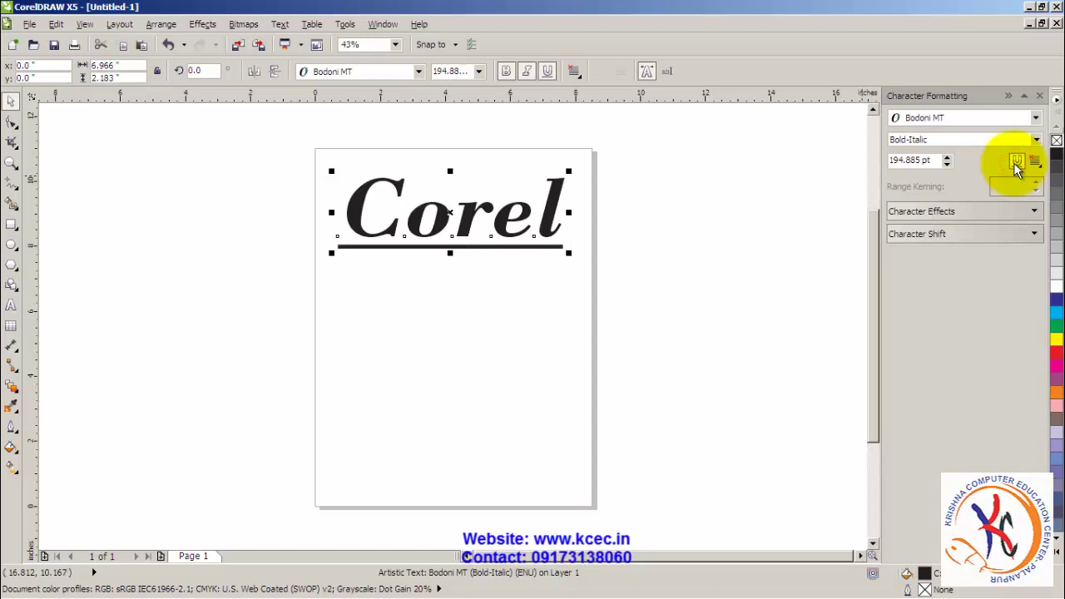
pyautogui.click(1017, 162)
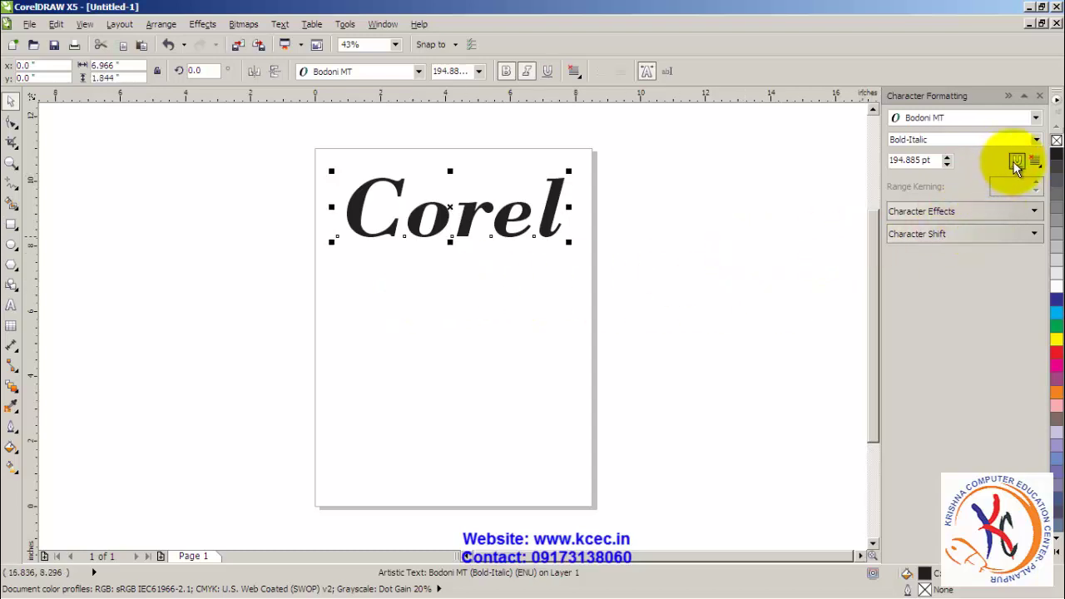
pyautogui.click(1017, 163)
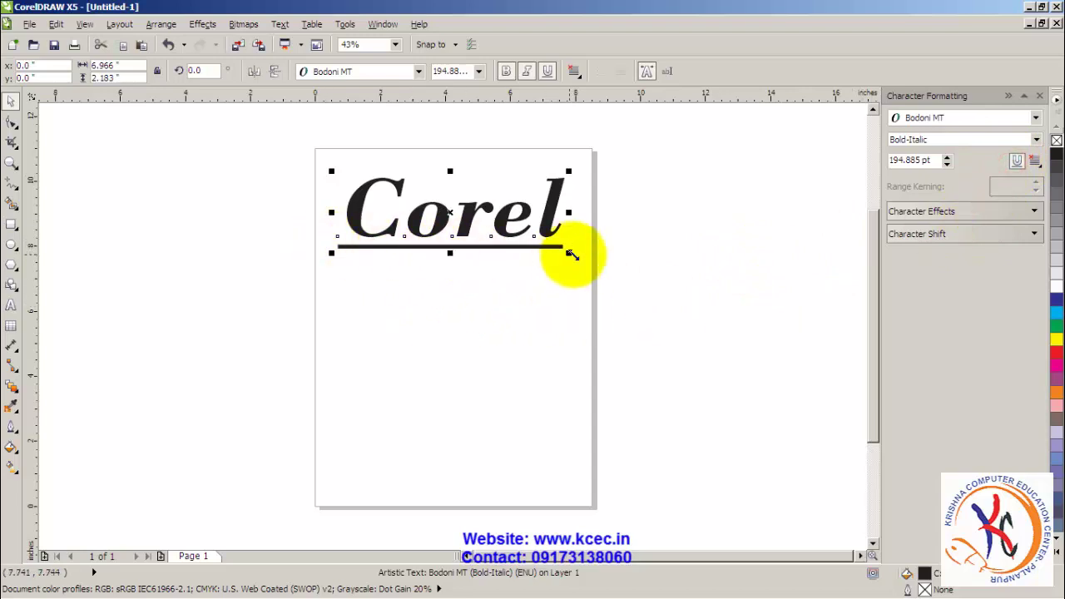
pyautogui.click(646, 276)
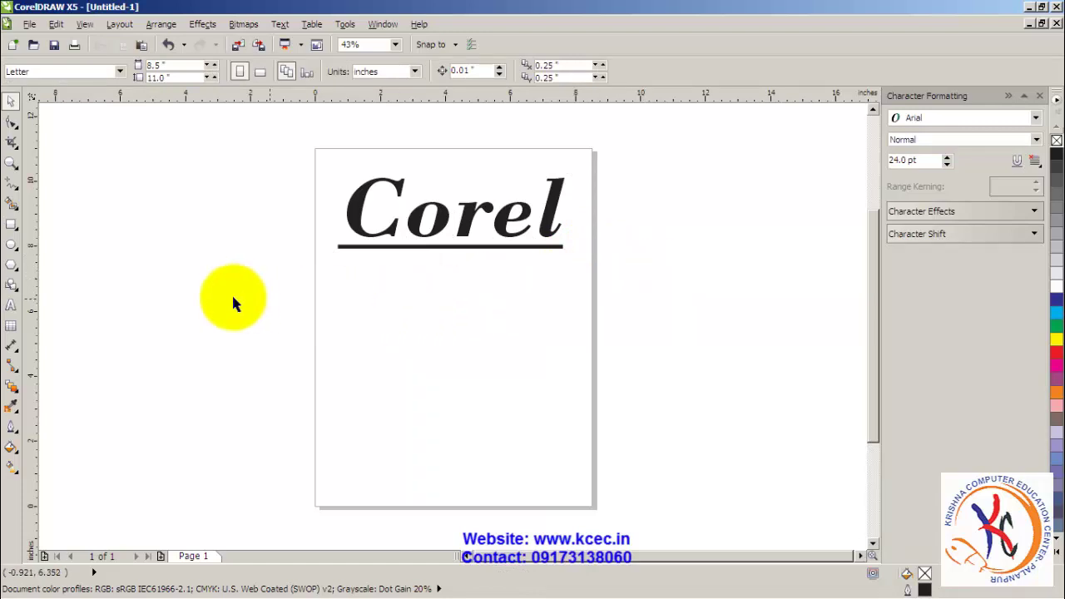
# Step: Draw a paragraph text frame about 6.8 by 6 inches below "Corel" and paste the copied text into it, maintaining formatting only
pyautogui.click(10, 306)
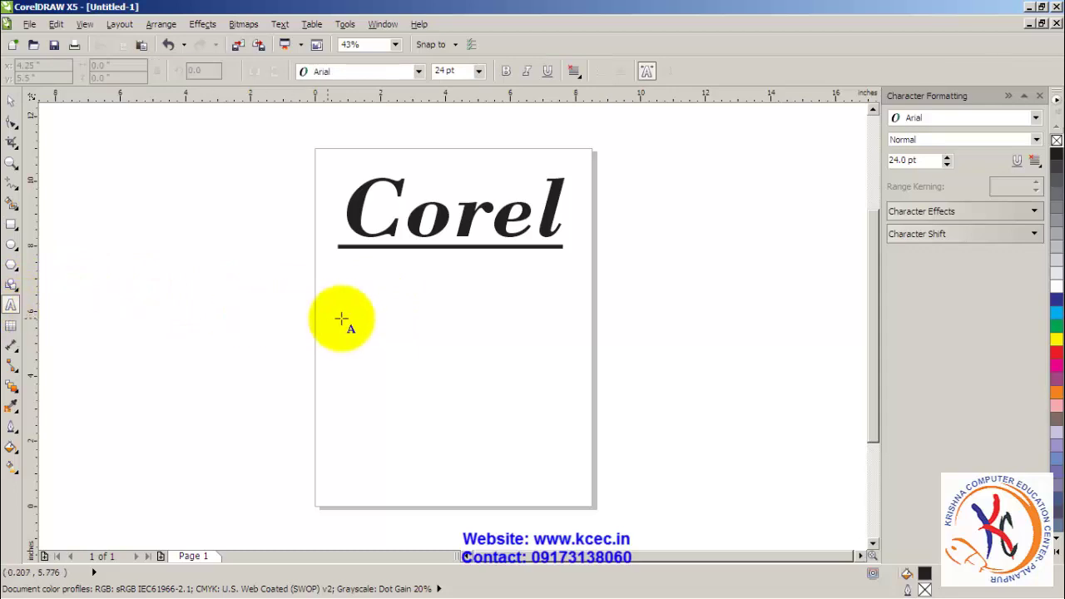
pyautogui.moveTo(335, 284); pyautogui.dragTo(556, 475)
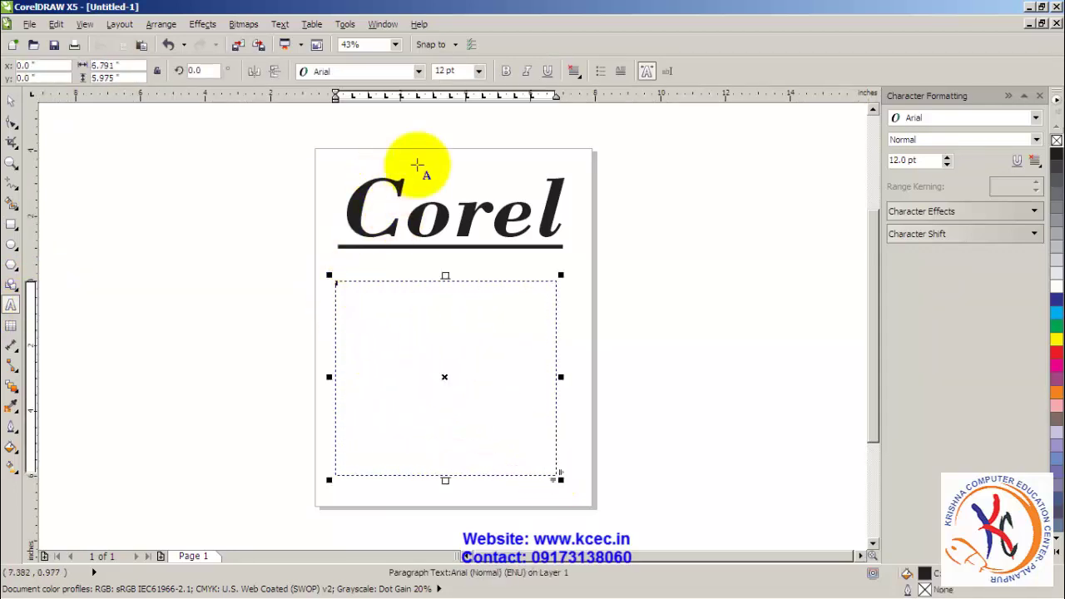
pyautogui.hotkey('ctrl', 'v')
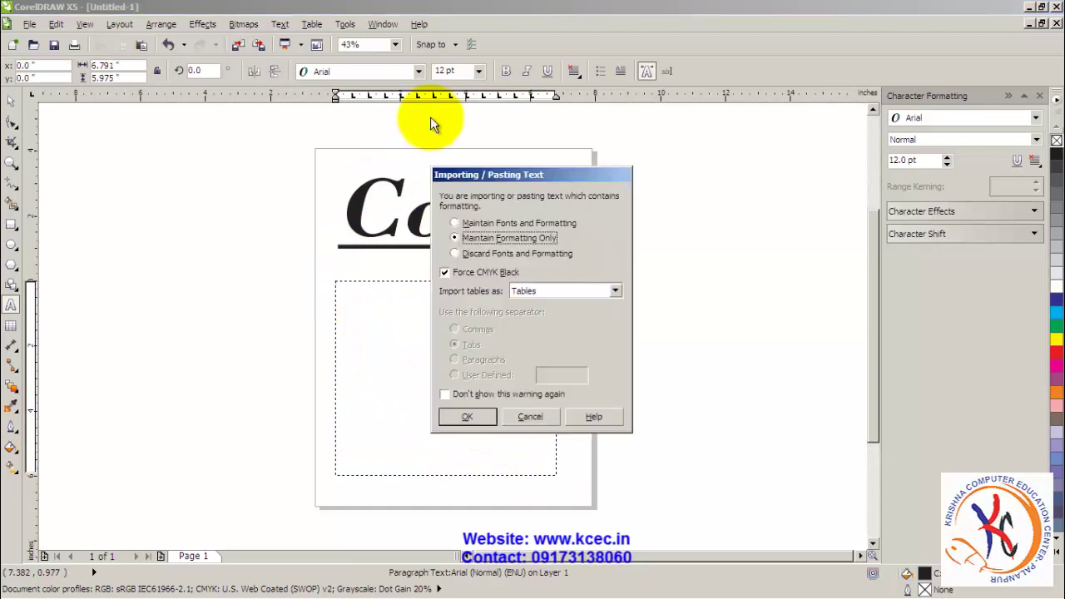
pyautogui.click(466, 418)
# Step: Set the font size of all the pasted paragraph text to 18 pt
pyautogui.moveTo(482, 376); pyautogui.dragTo(401, 370)
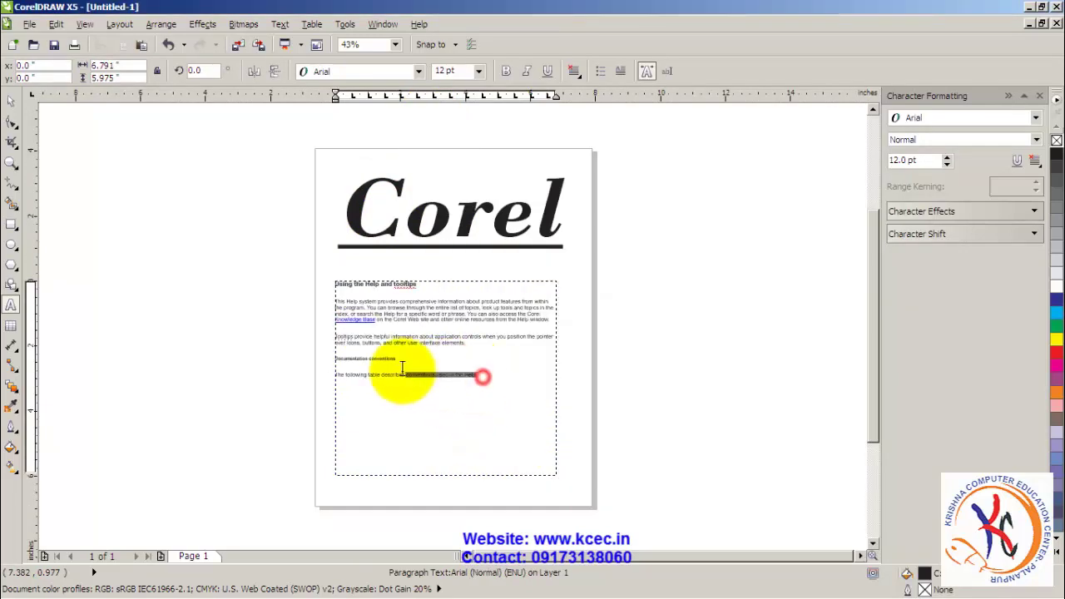
pyautogui.moveTo(480, 375); pyautogui.dragTo(316, 286)
pyautogui.click(478, 71)
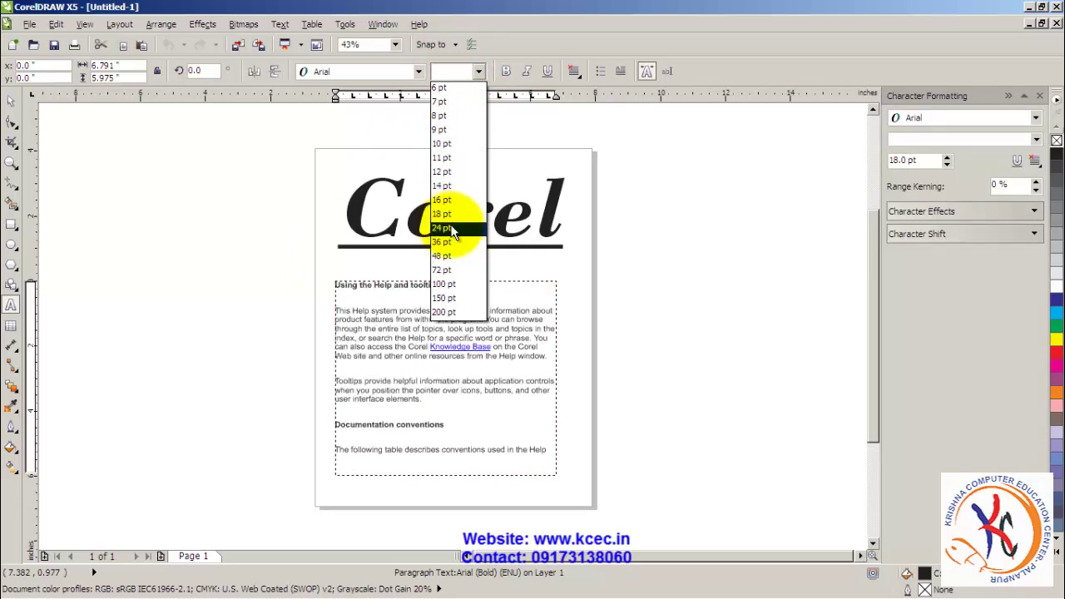
pyautogui.click(449, 214)
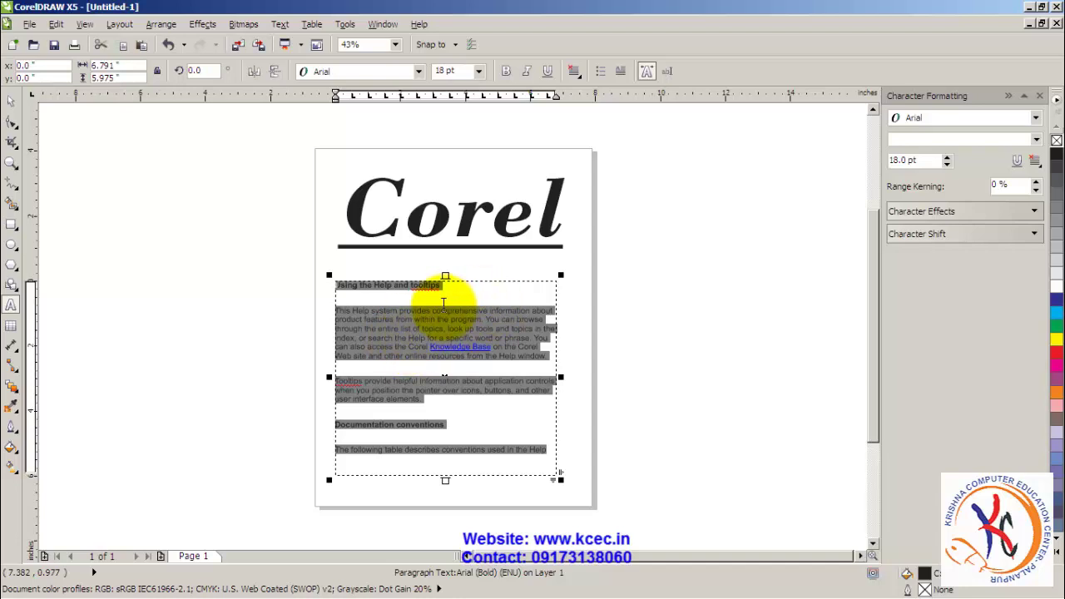
# Step: Try the Left, Center, Right, Full Justify and Force Justify alignments in turn on the selected paragraph text
pyautogui.click(1036, 162)
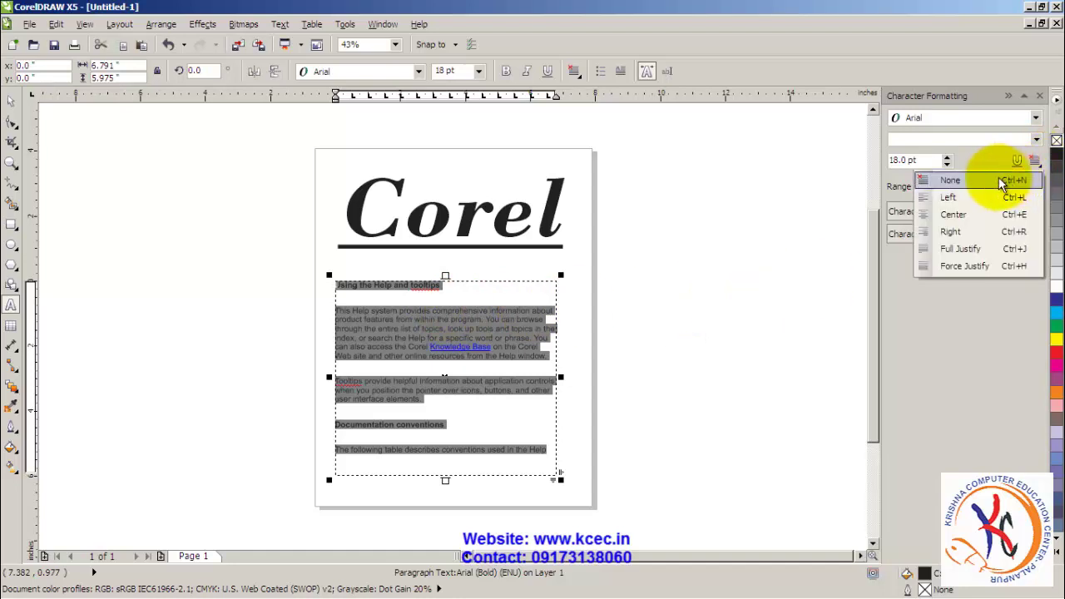
pyautogui.click(954, 201)
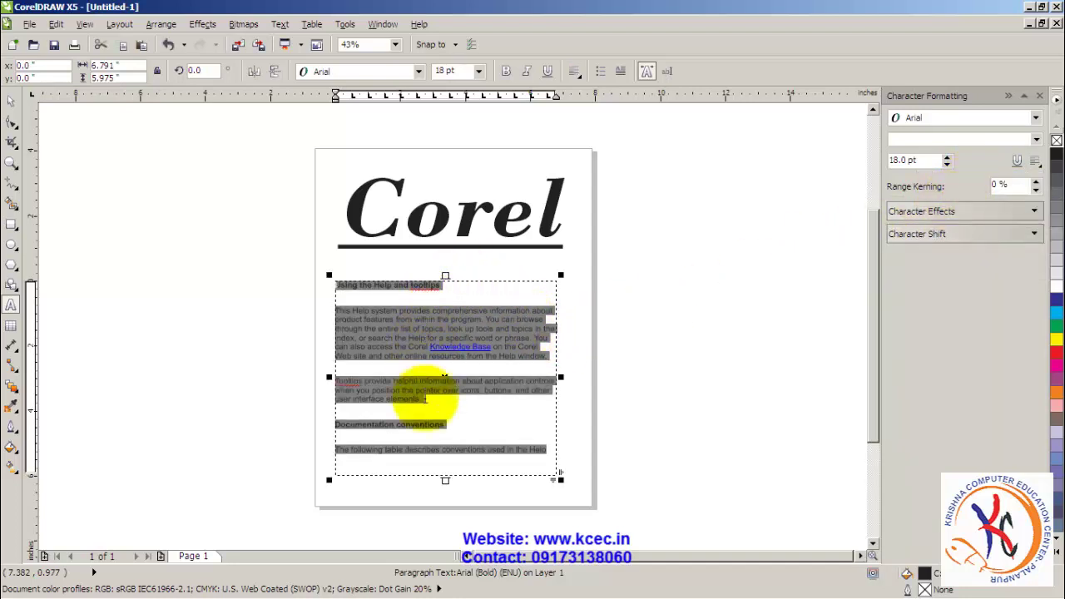
pyautogui.click(1034, 163)
pyautogui.click(980, 214)
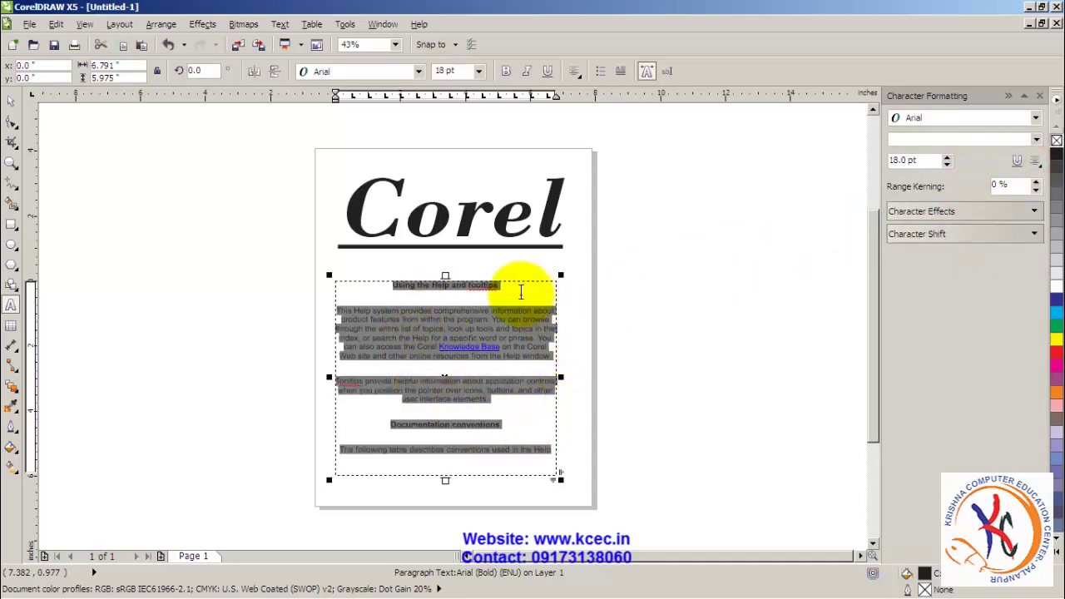
pyautogui.click(1035, 163)
pyautogui.click(973, 233)
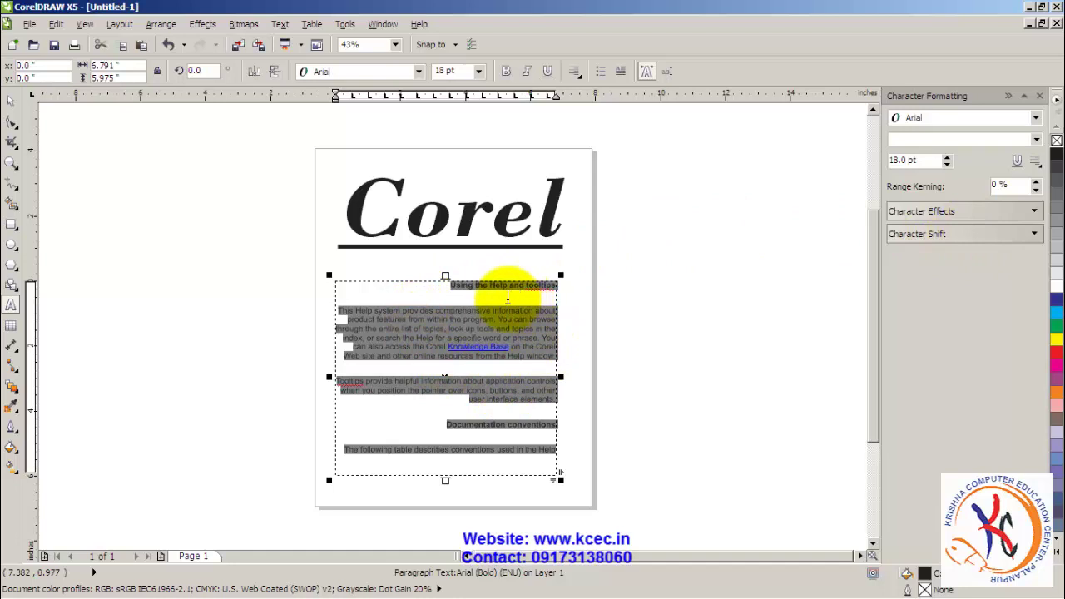
pyautogui.click(1038, 163)
pyautogui.click(960, 248)
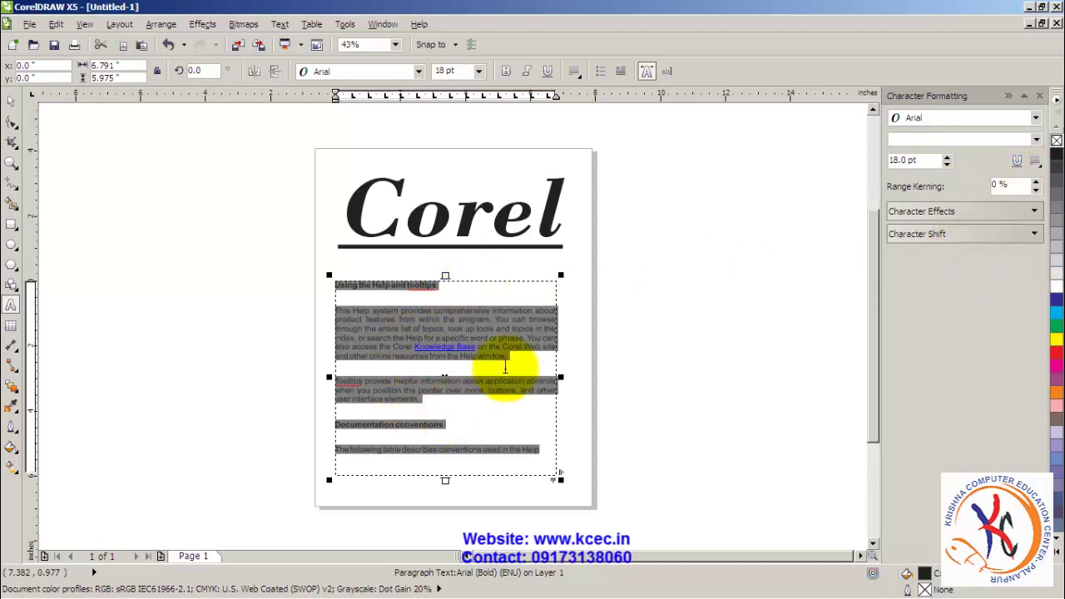
pyautogui.click(1036, 161)
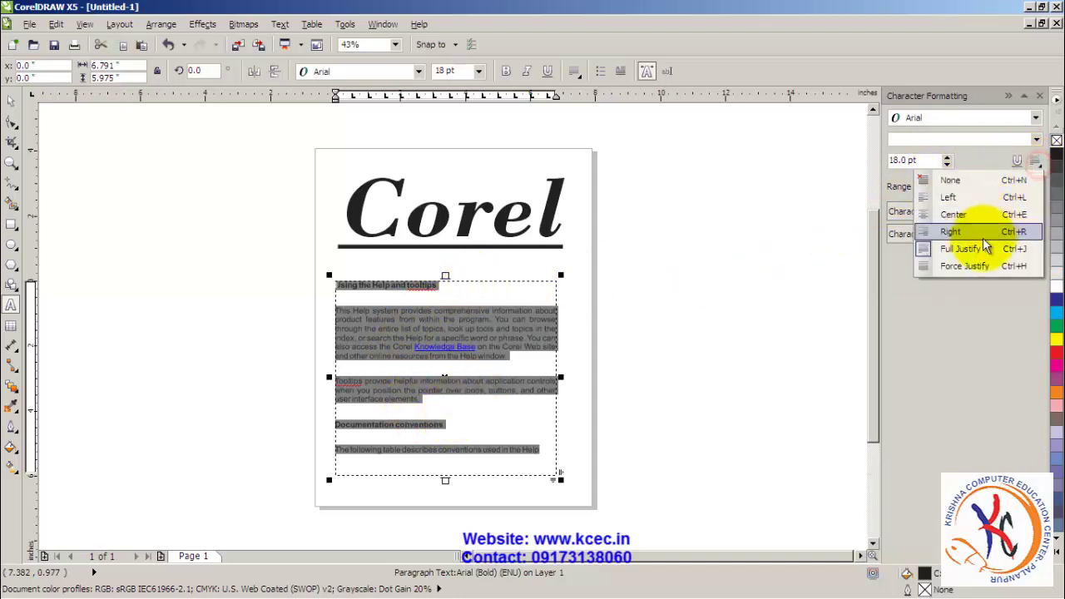
pyautogui.click(977, 264)
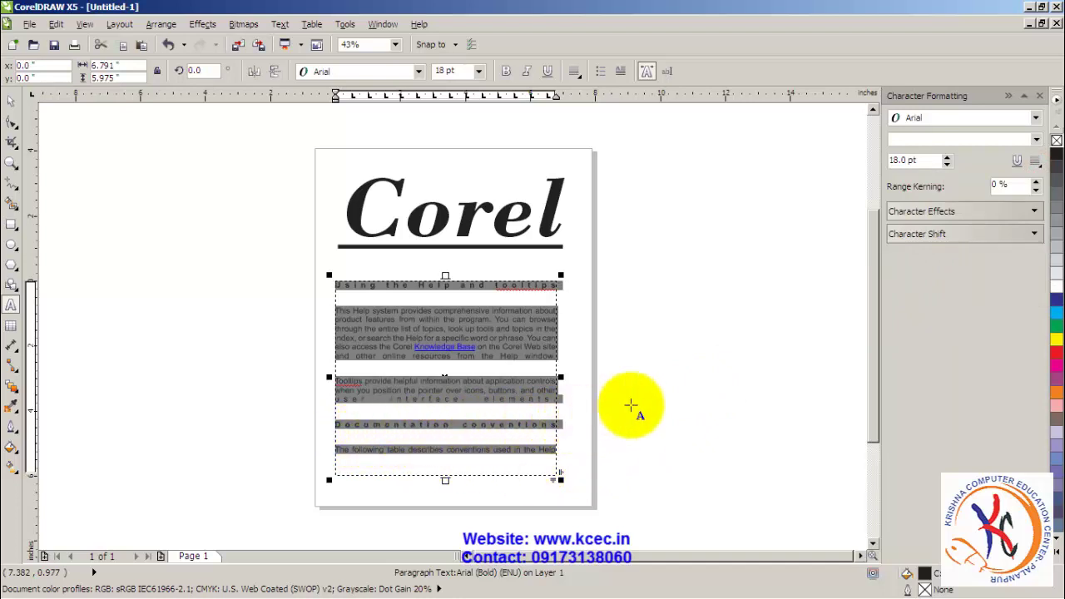
# Step: Align the paragraph text to the Left and deselect the frame
pyautogui.click(1035, 166)
pyautogui.click(969, 196)
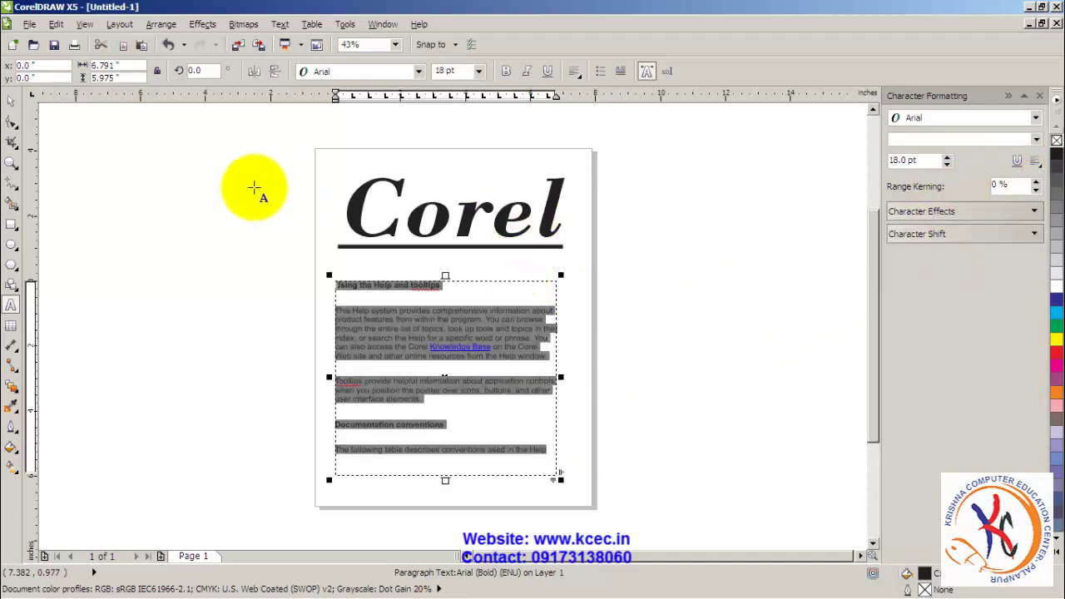
pyautogui.click(8, 101)
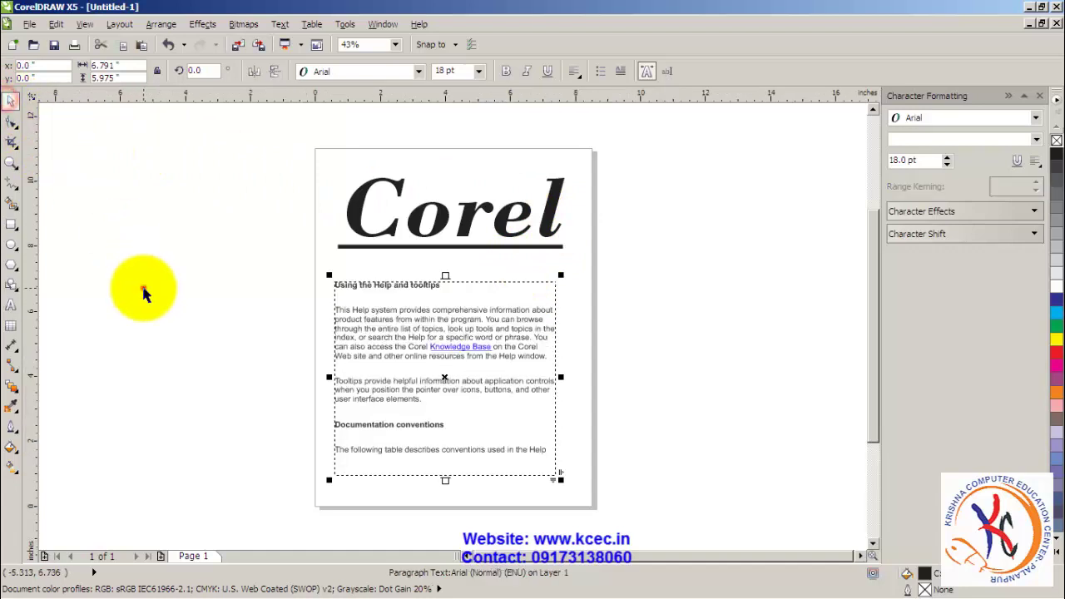
pyautogui.click(142, 288)
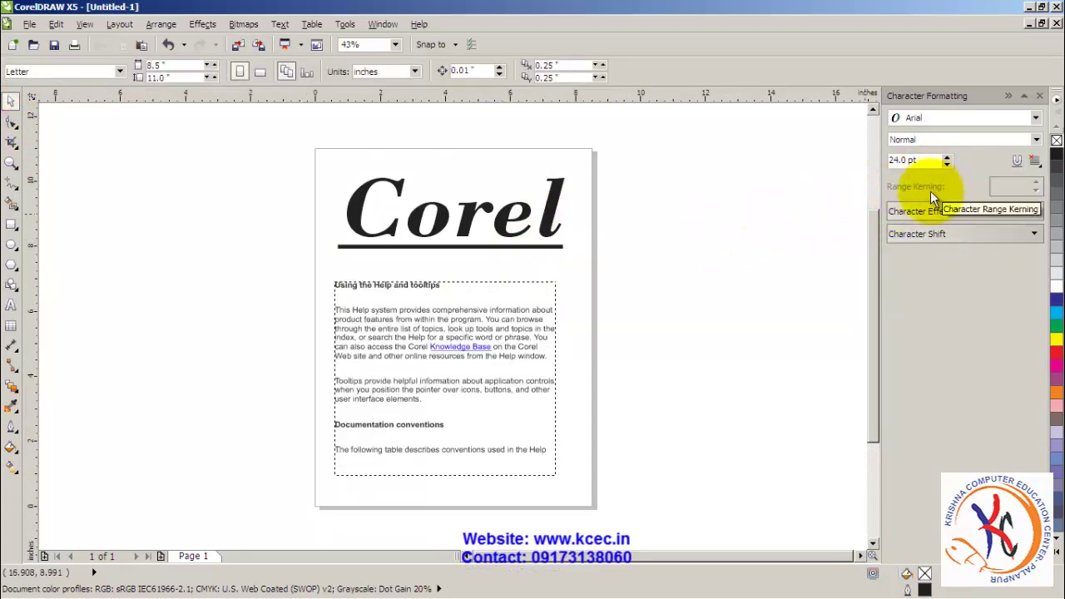
pyautogui.click(11, 304)
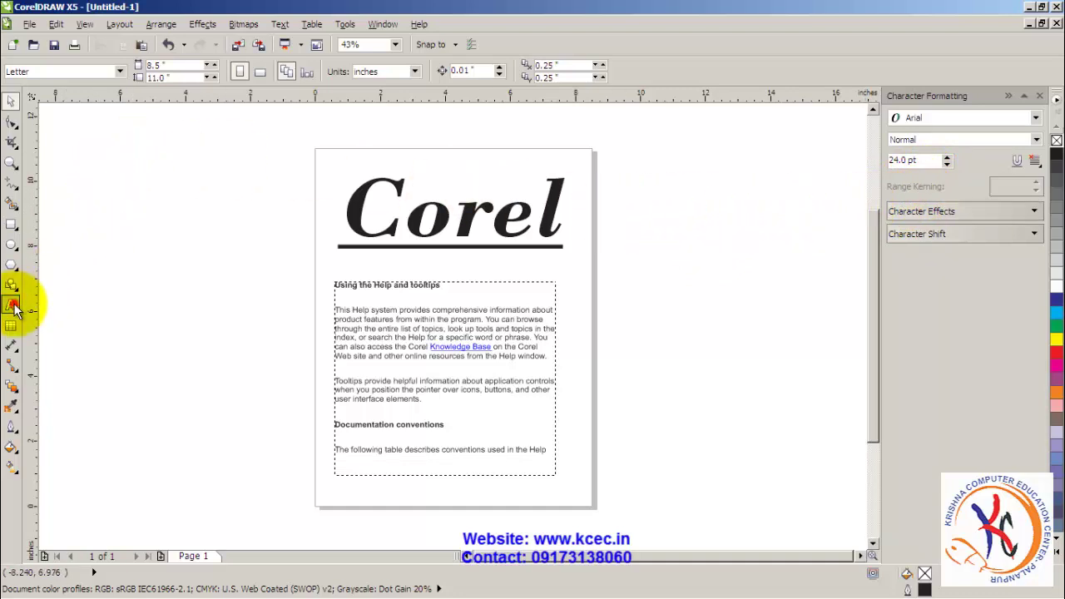
pyautogui.moveTo(556, 218); pyautogui.dragTo(331, 219)
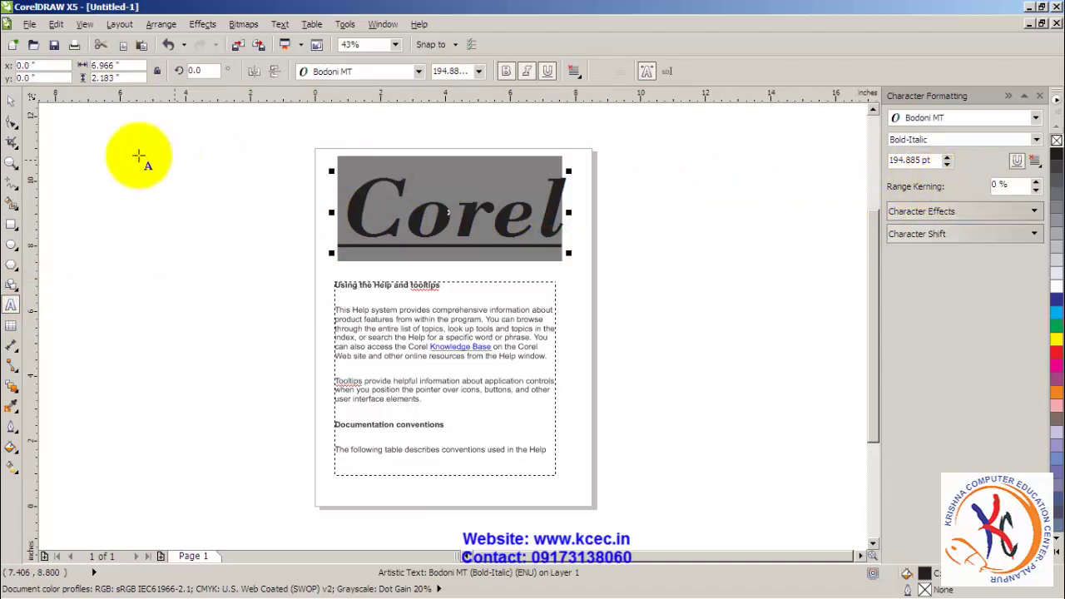
pyautogui.click(11, 100)
pyautogui.click(77, 166)
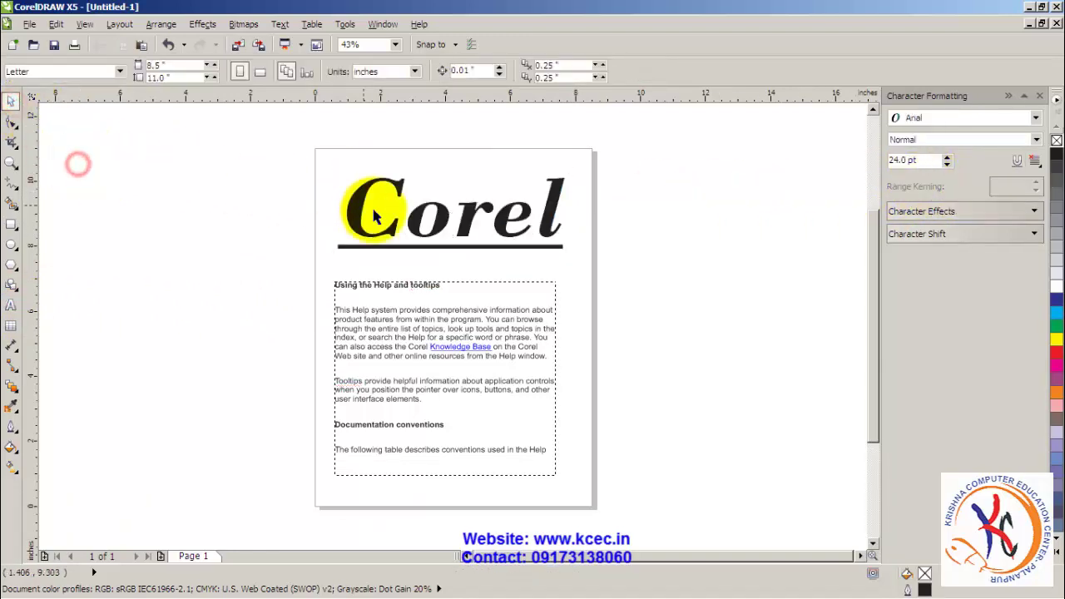
# Step: Highlight all letters of the "Corel" heading and set its range kerning to 70%
pyautogui.click(357, 201)
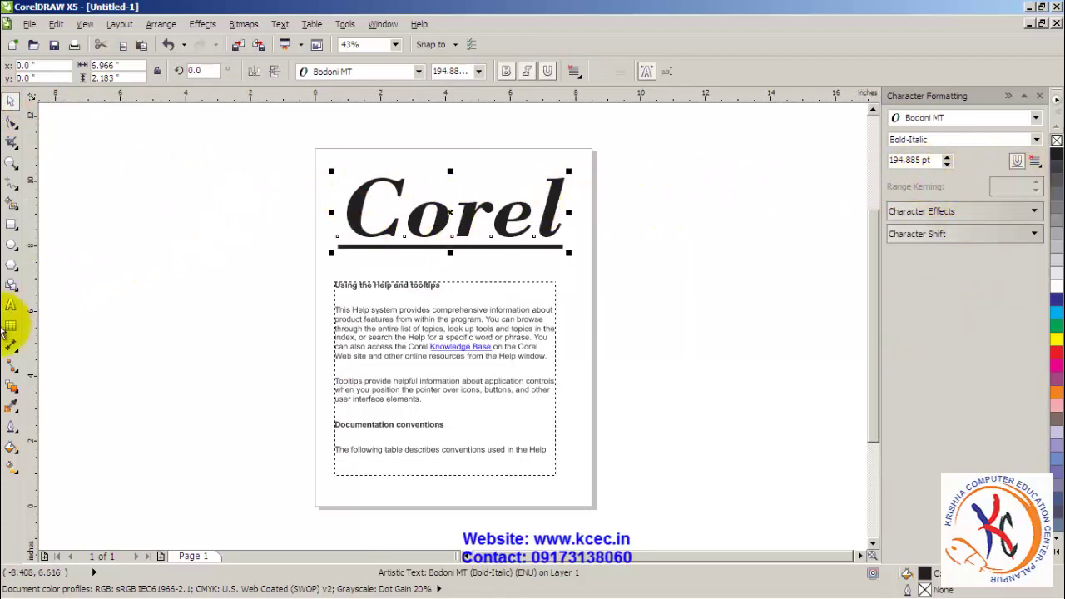
pyautogui.click(11, 304)
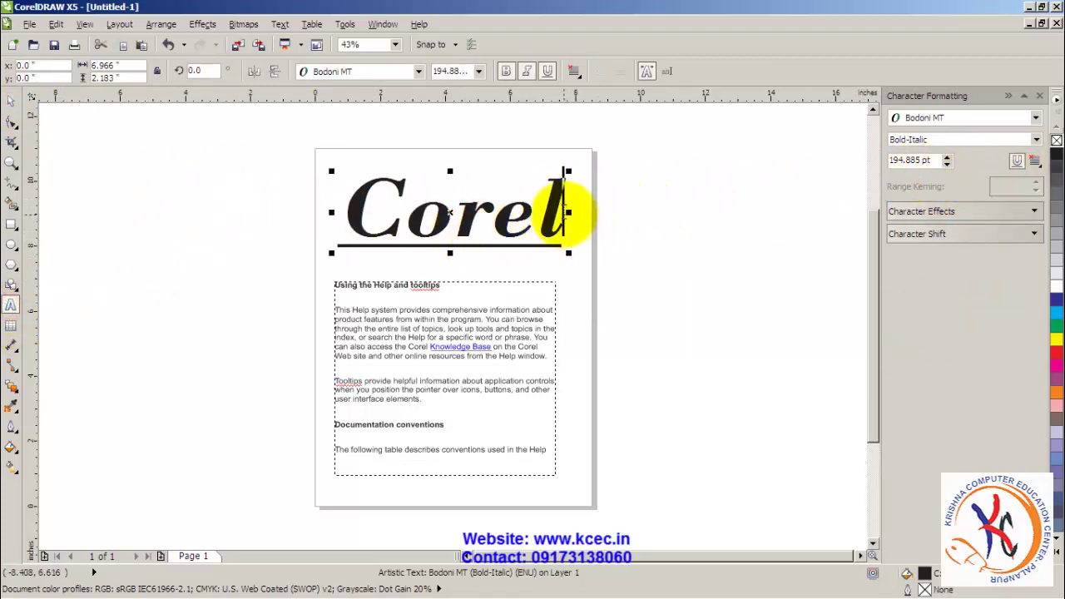
pyautogui.moveTo(566, 213); pyautogui.dragTo(348, 211)
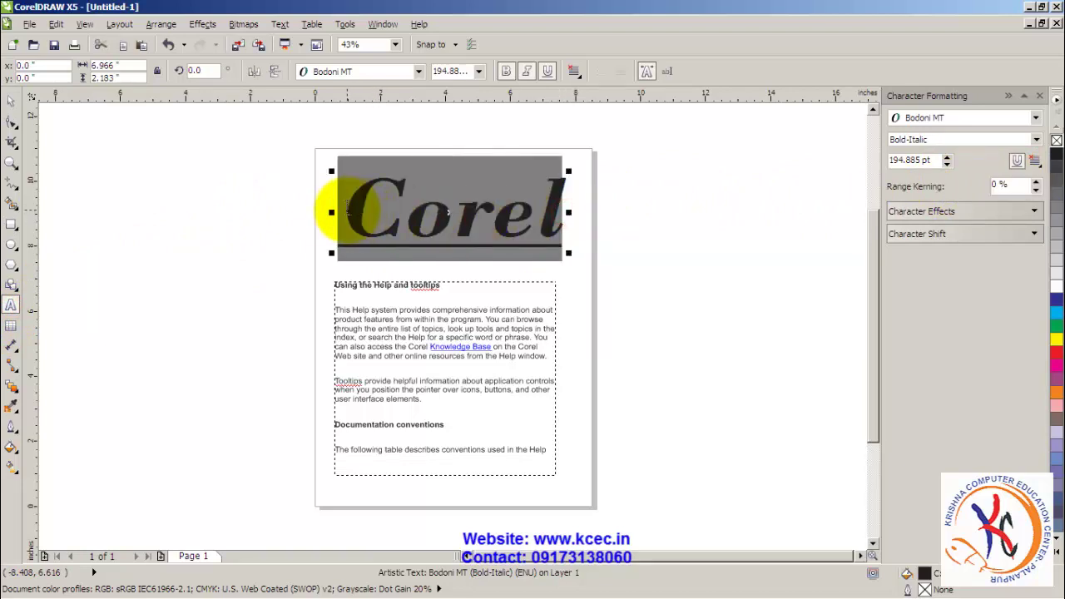
pyautogui.click(1038, 183)
pyautogui.click(1038, 183)
pyautogui.click(1038, 183)
pyautogui.click(1037, 183)
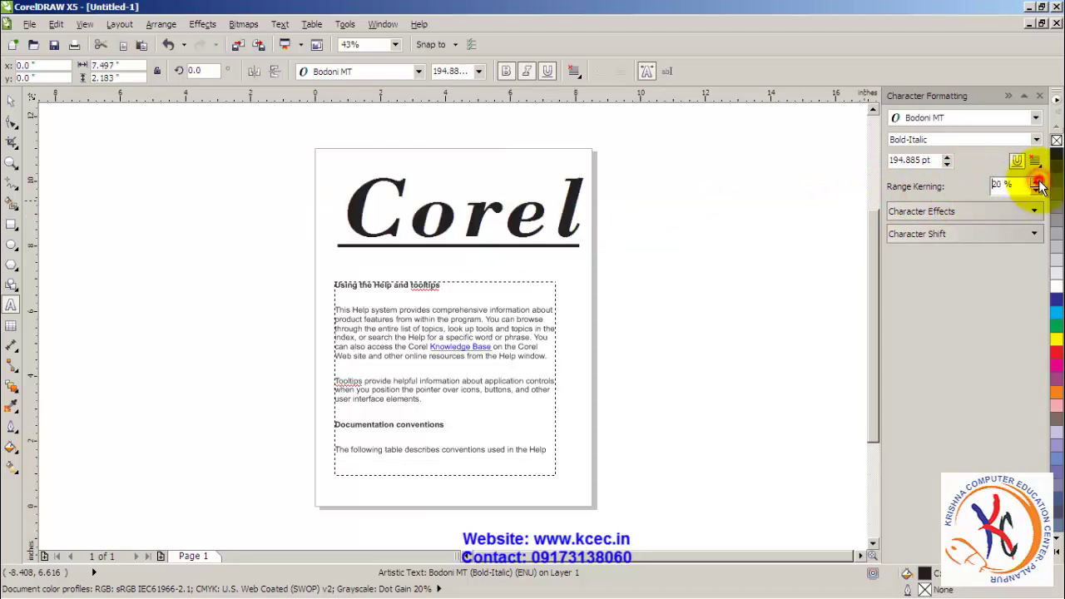
pyautogui.click(1038, 183)
pyautogui.click(1038, 183)
pyautogui.click(1038, 183)
pyautogui.click(1037, 183)
pyautogui.click(1037, 183)
pyautogui.click(1038, 183)
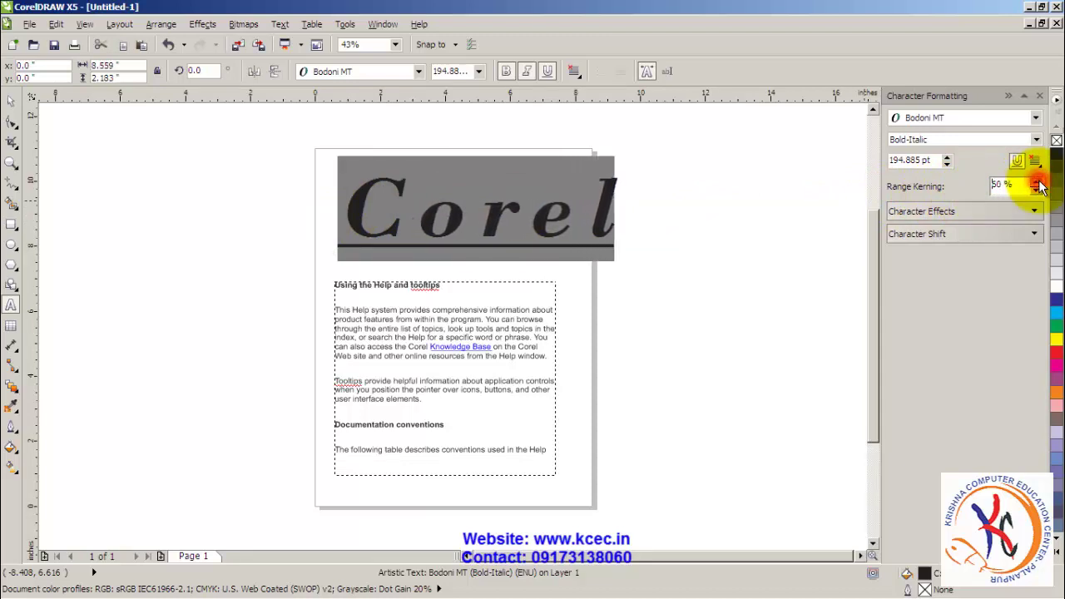
pyautogui.click(1038, 183)
pyautogui.click(1038, 183)
pyautogui.click(1037, 183)
pyautogui.click(1037, 183)
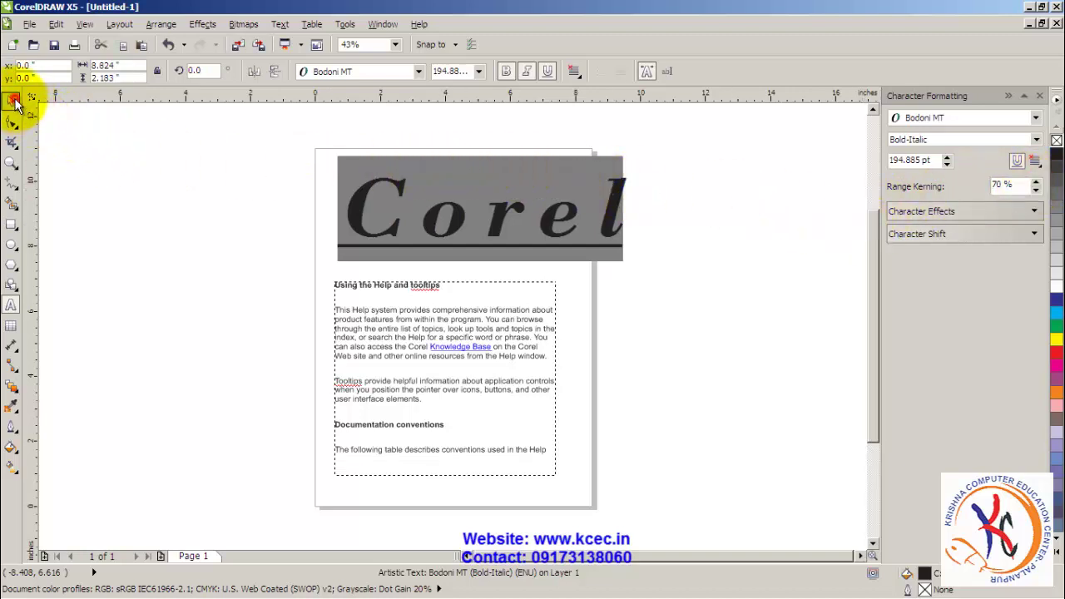
# Step: Tighten the letter spacing of "Corel" with the Shape tool to a text width of about 7.3 inches, and deselect it
pyautogui.click(15, 102)
pyautogui.click(12, 122)
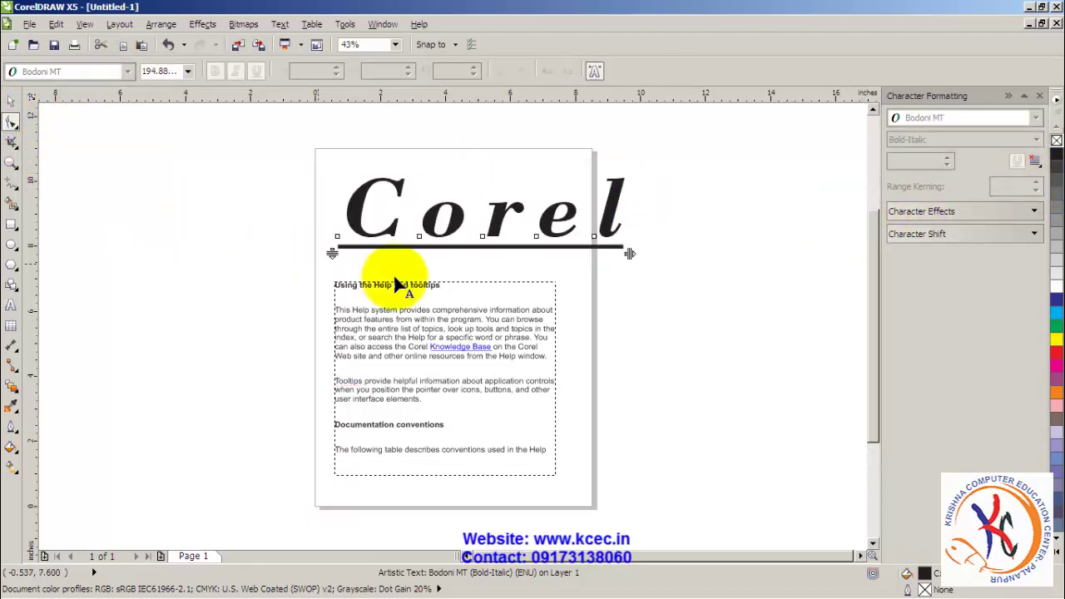
pyautogui.moveTo(630, 253); pyautogui.dragTo(574, 275)
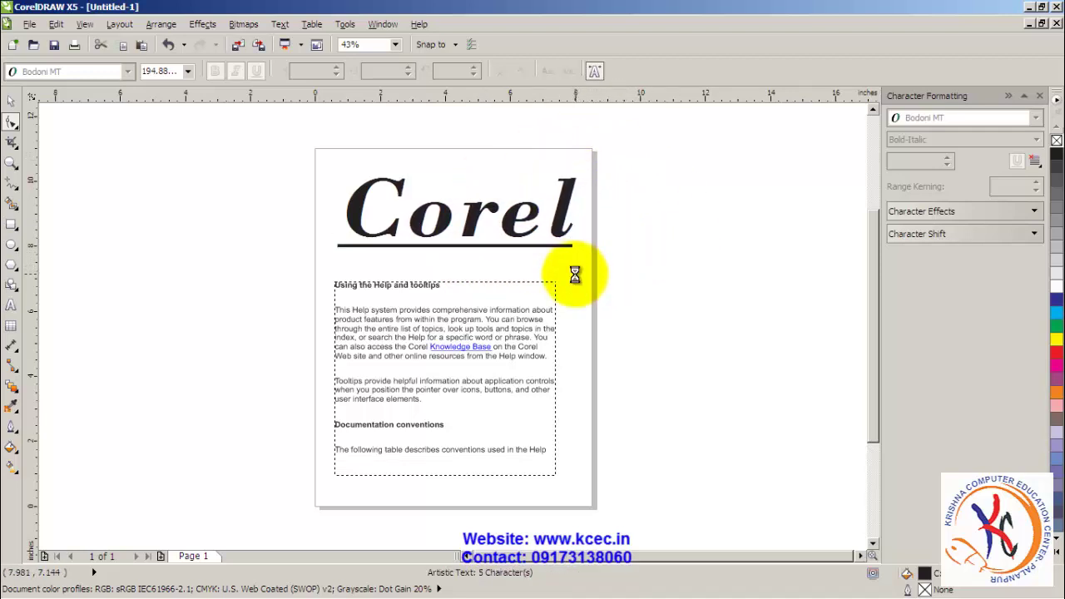
pyautogui.click(19, 101)
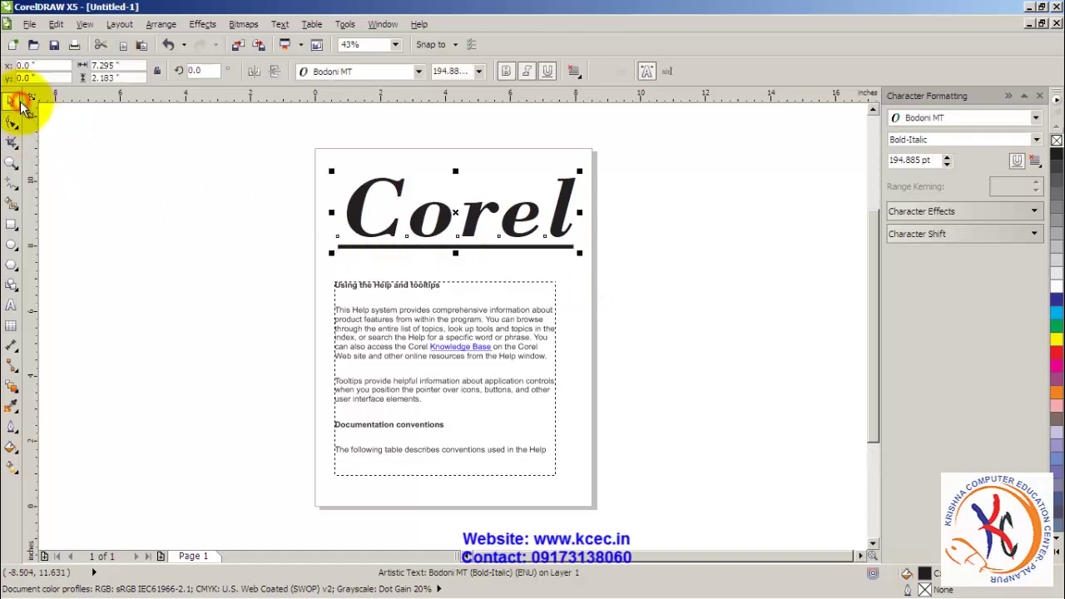
pyautogui.click(684, 430)
# Step: Move the paragraph text frame off the page to its left and add the artistic text "Draw" below the heading
pyautogui.click(445, 353)
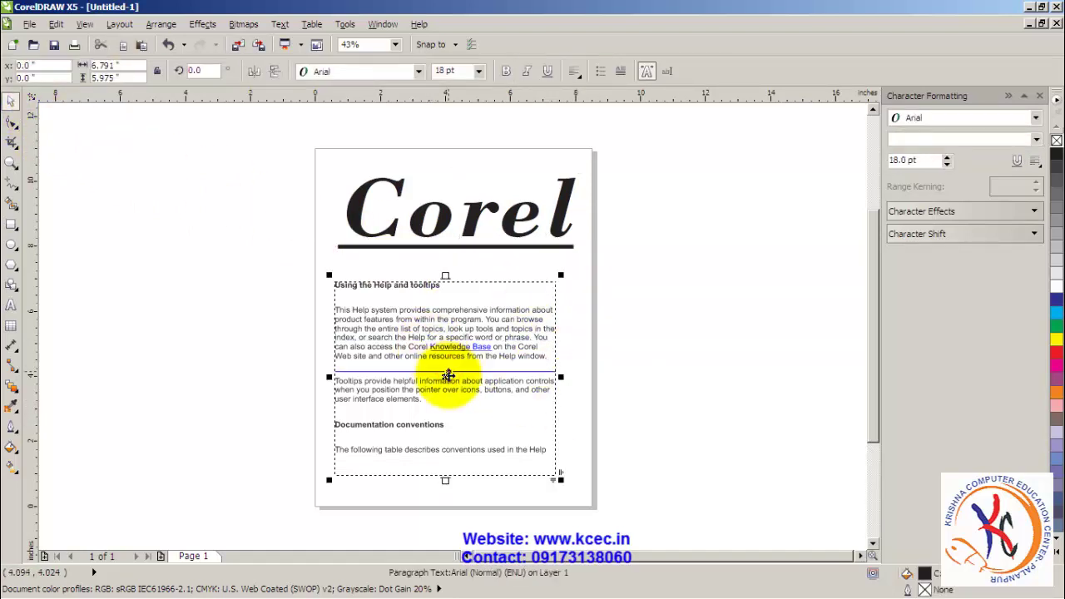
pyautogui.moveTo(448, 375); pyautogui.dragTo(183, 284)
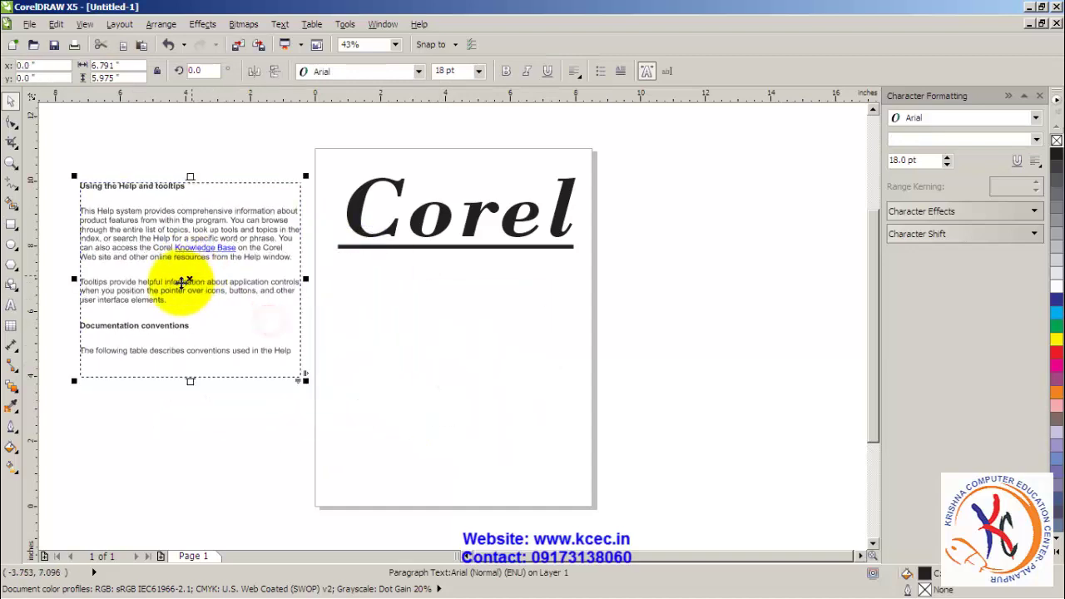
pyautogui.click(11, 303)
pyautogui.click(427, 397)
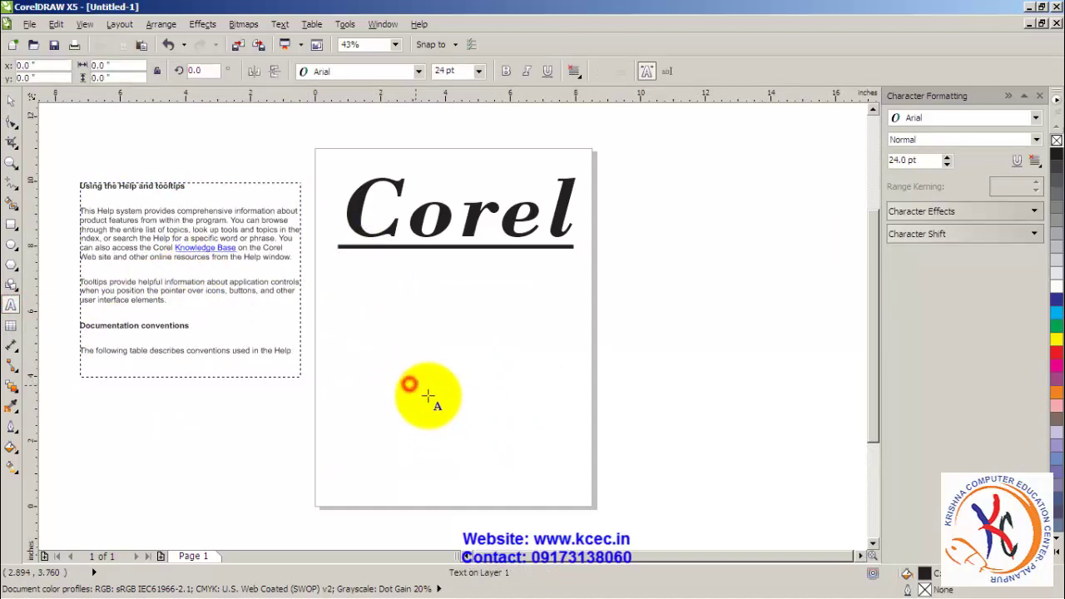
pyautogui.write('Draw')
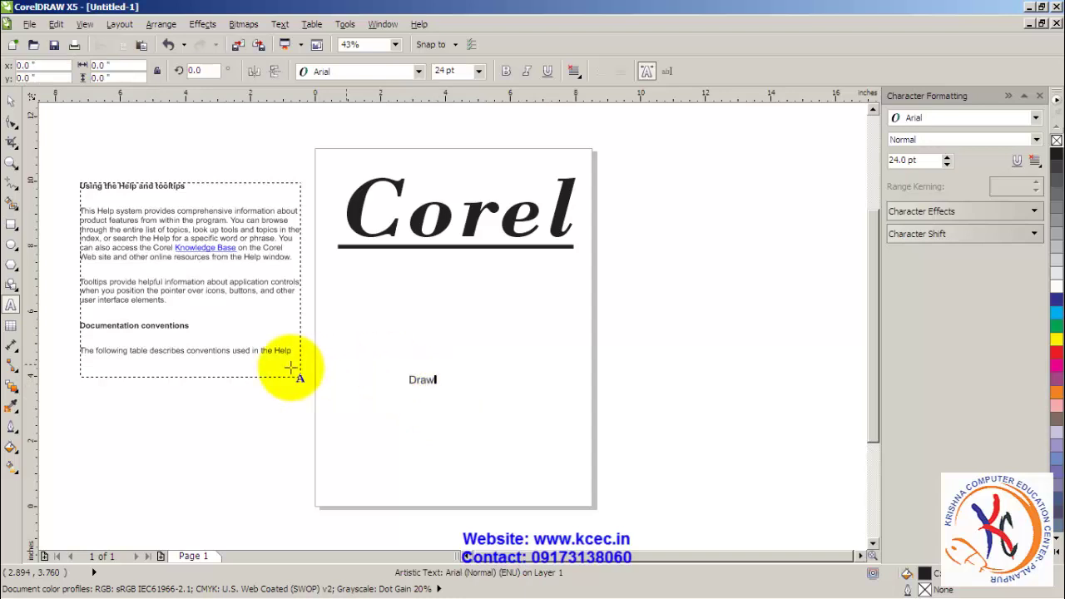
# Step: Enlarge "Draw" to about 5 by 1.6 inches and move it near the page's left edge, below the heading
pyautogui.click(11, 98)
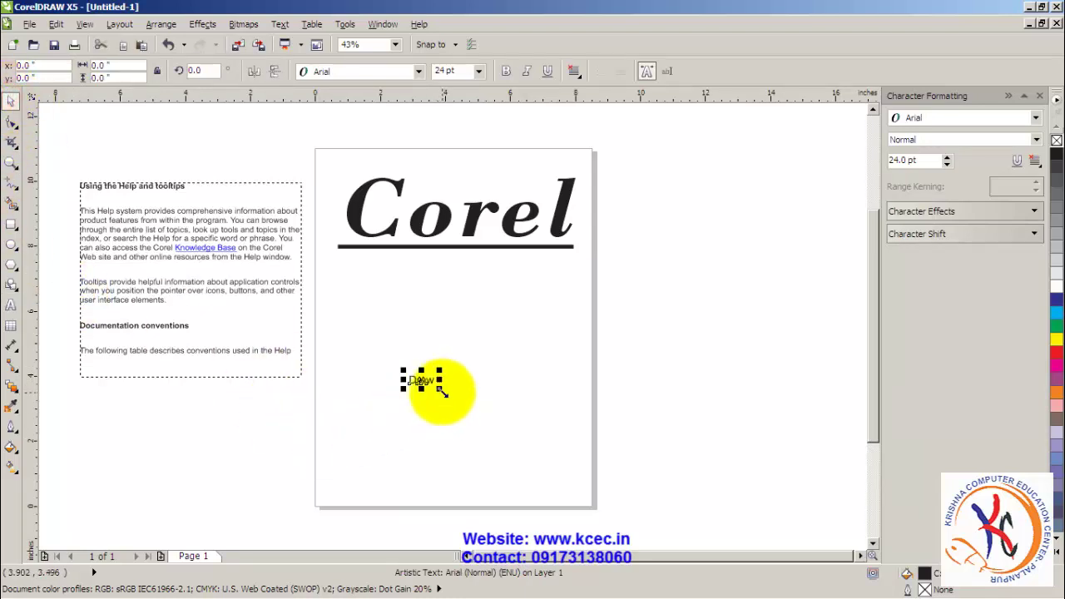
pyautogui.moveTo(441, 389)
pyautogui.mouseDown()
pyautogui.moveTo(574, 484)
pyautogui.moveTo(582, 441)
pyautogui.mouseUp()
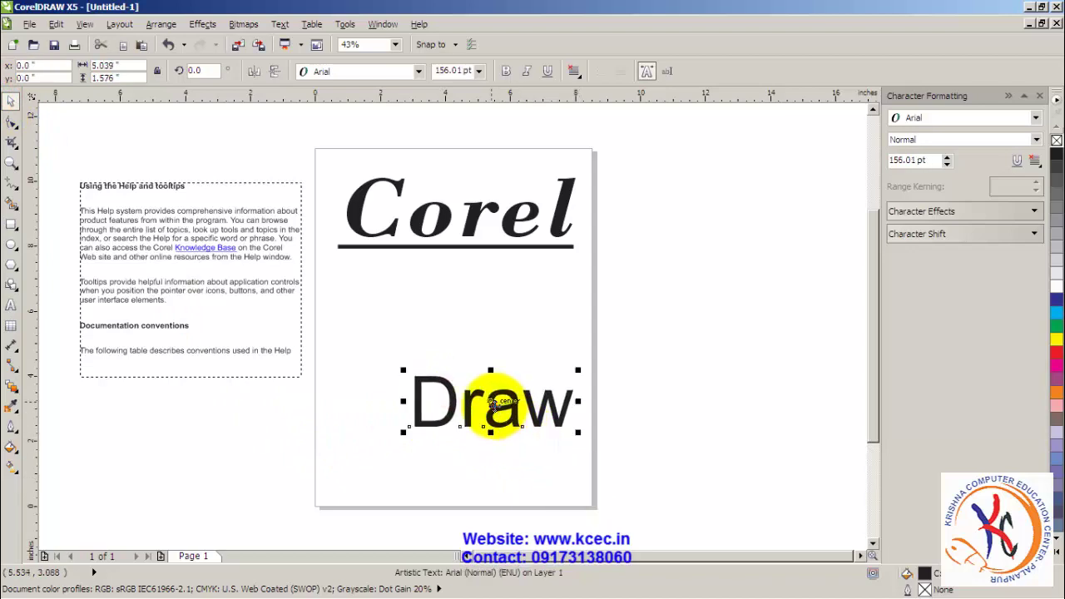
pyautogui.moveTo(494, 406)
pyautogui.mouseDown()
pyautogui.moveTo(459, 361)
pyautogui.moveTo(413, 357)
pyautogui.mouseUp()
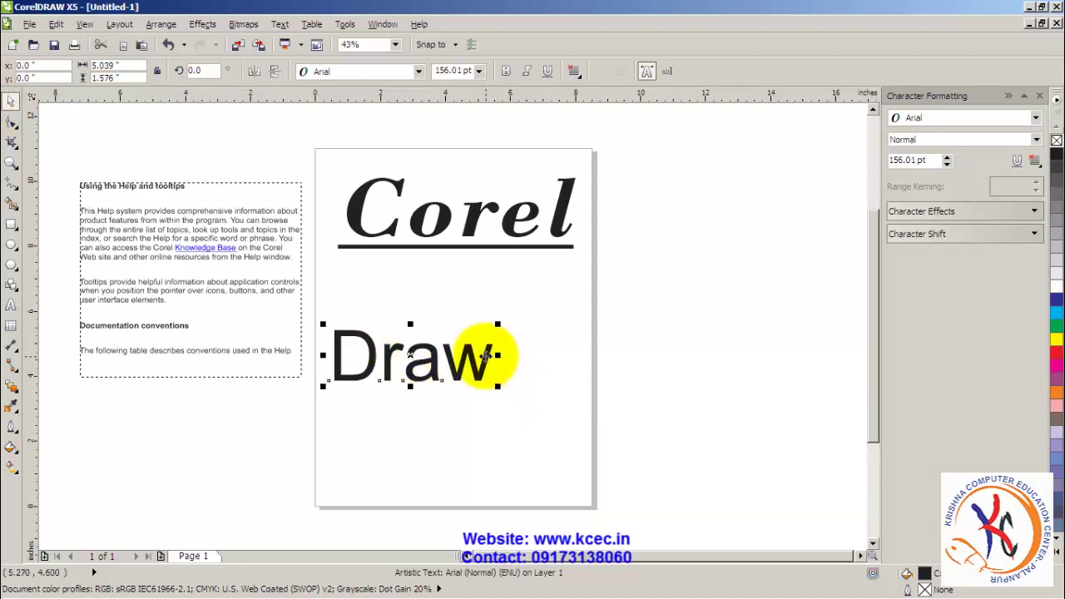
# Step: Insert "Corel" and a space before "Draw" so the artistic text reads "Corel Draw", and select the whole object
pyautogui.doubleClick(488, 360)
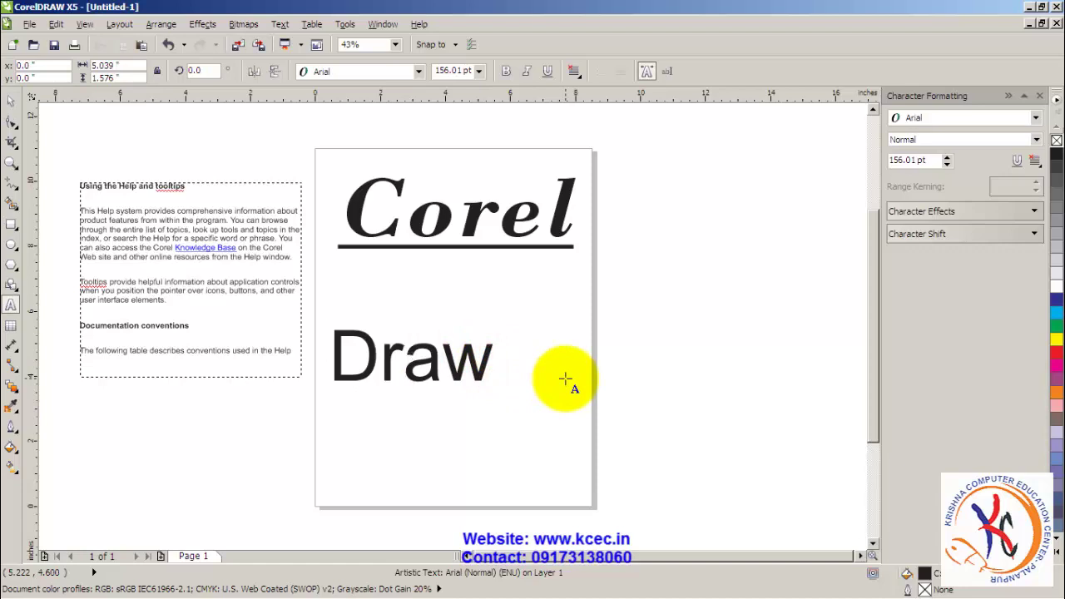
pyautogui.write('Corel')
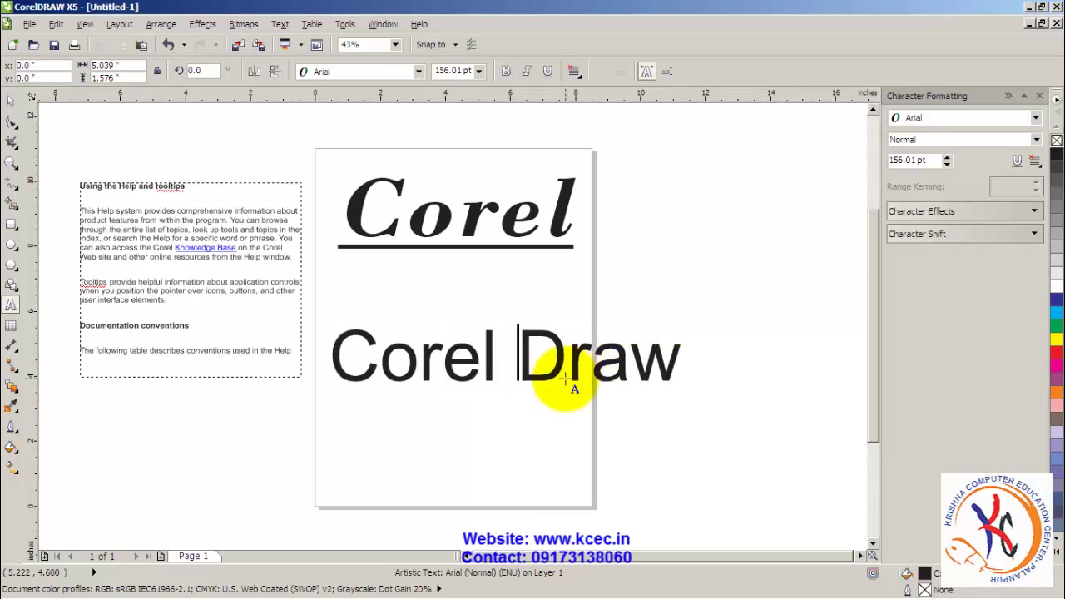
pyautogui.click(12, 101)
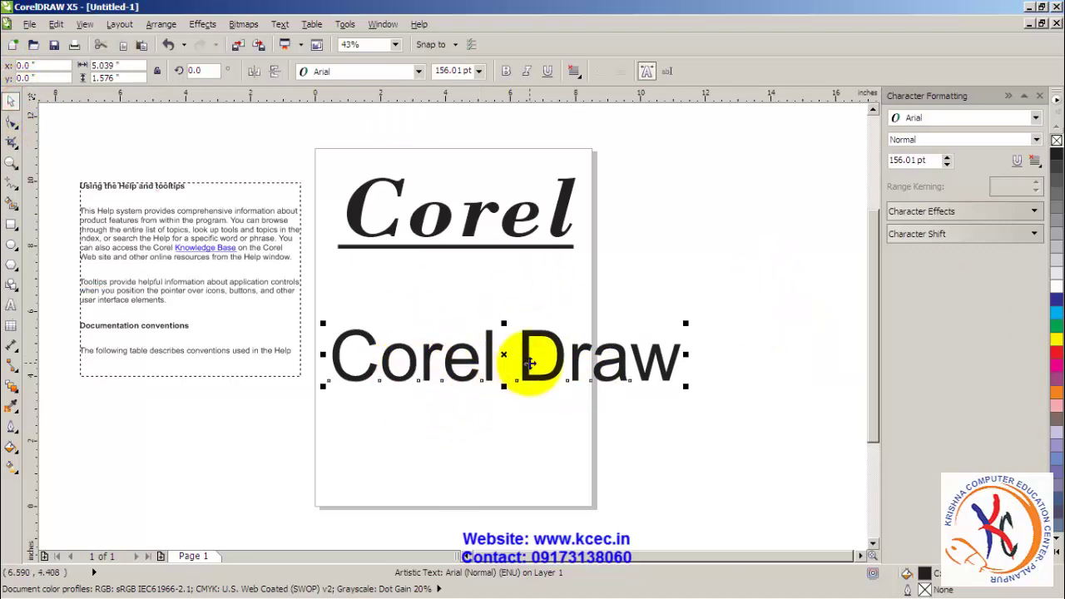
# Step: Try the Single Thin and Double Thin underlines on "Corel Draw", and set its underline to Double Thin Word
pyautogui.click(969, 215)
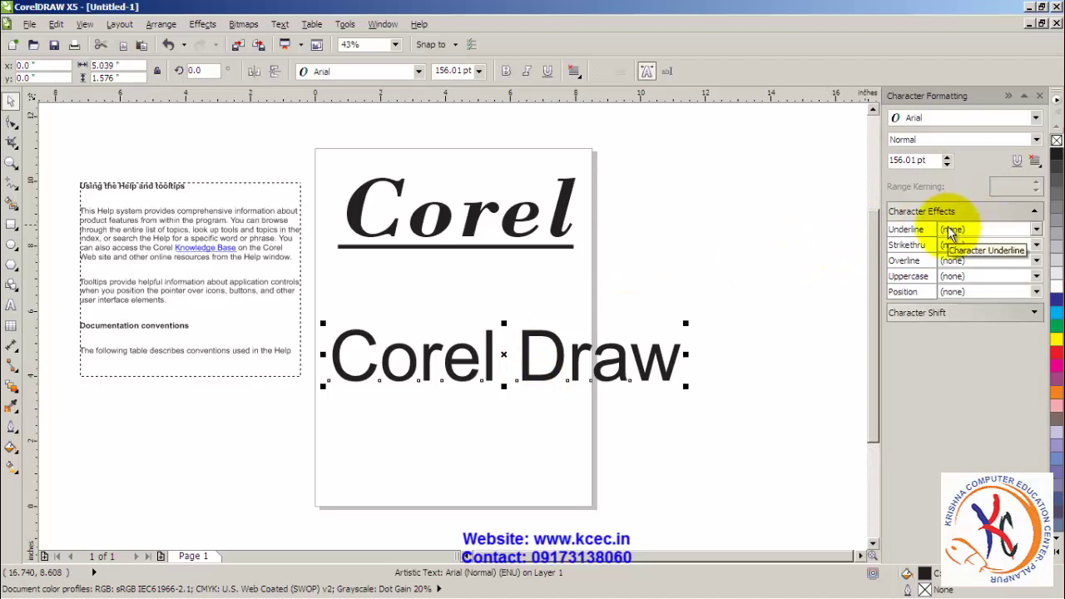
pyautogui.click(1037, 229)
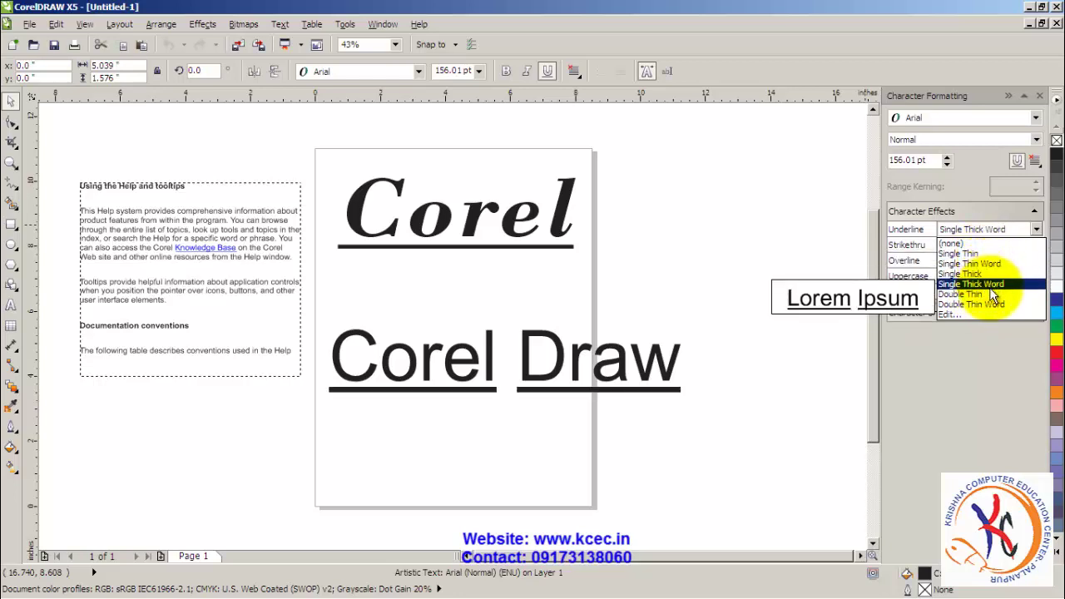
pyautogui.click(973, 253)
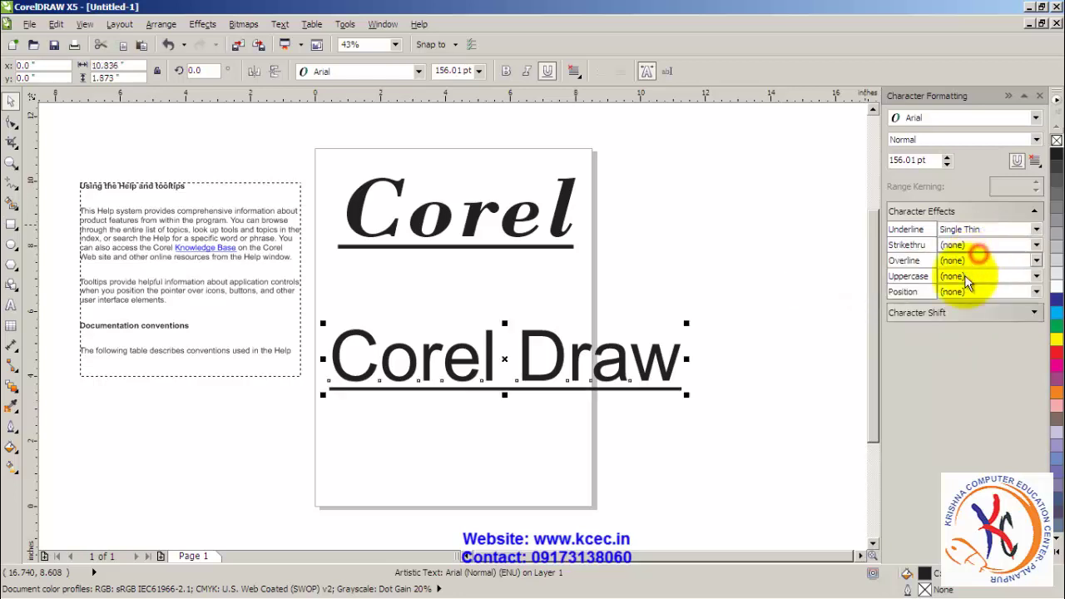
pyautogui.click(987, 229)
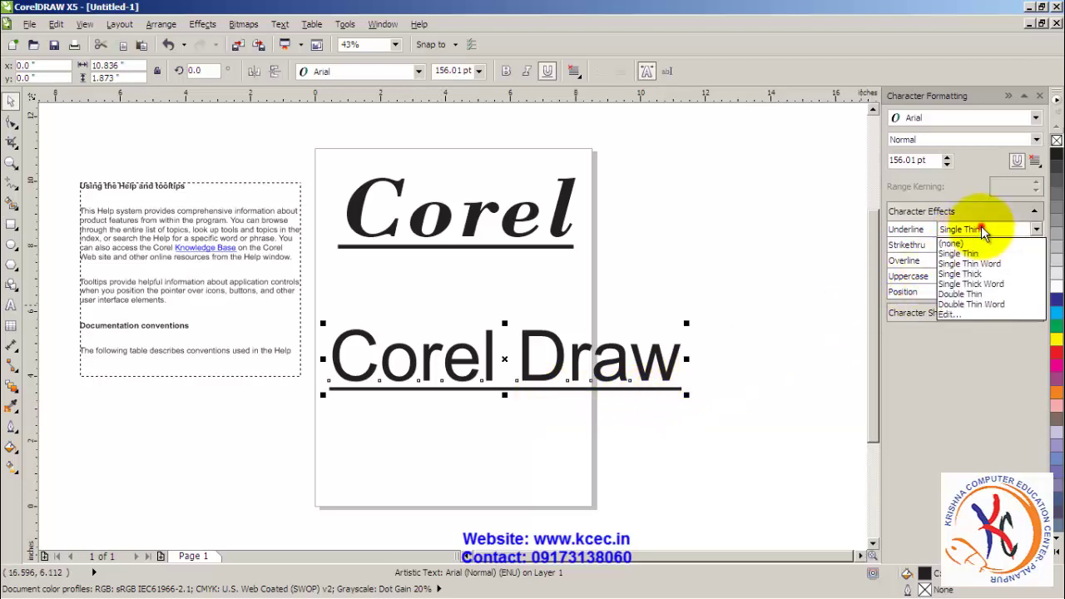
pyautogui.click(970, 296)
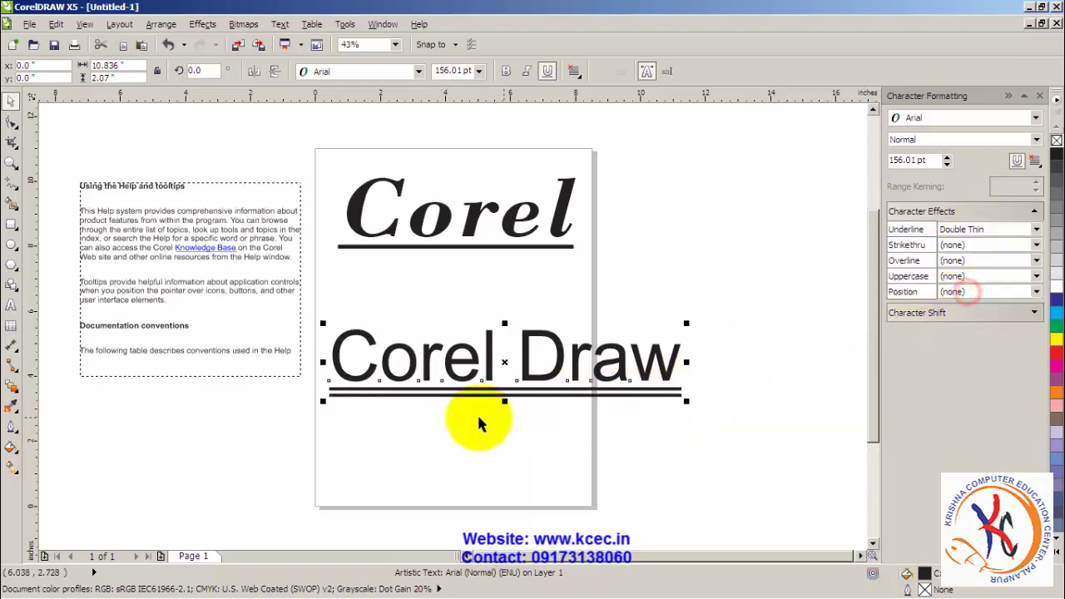
pyautogui.click(996, 235)
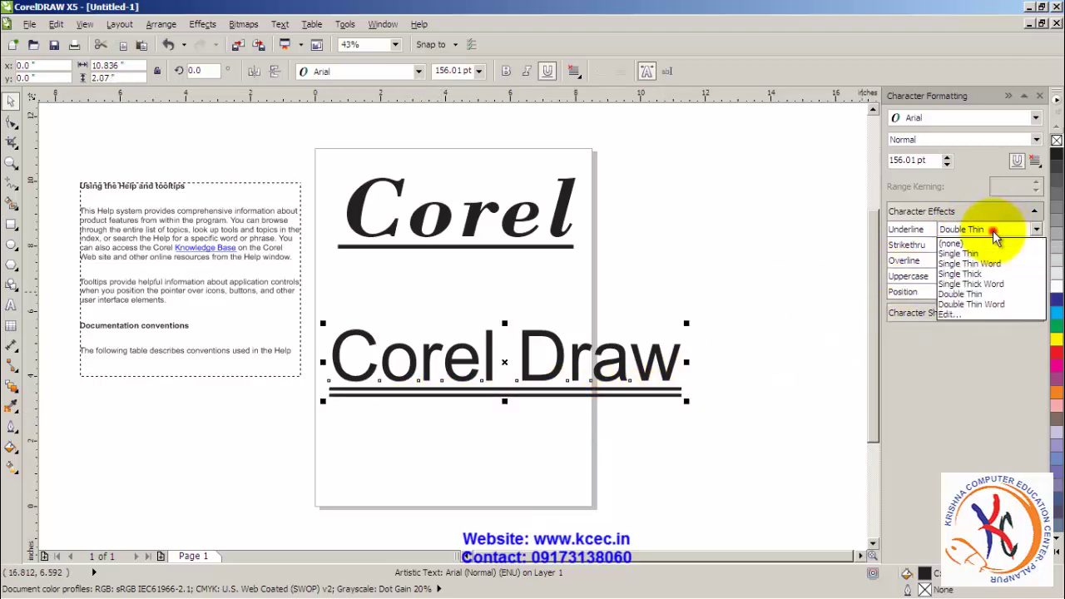
pyautogui.click(986, 304)
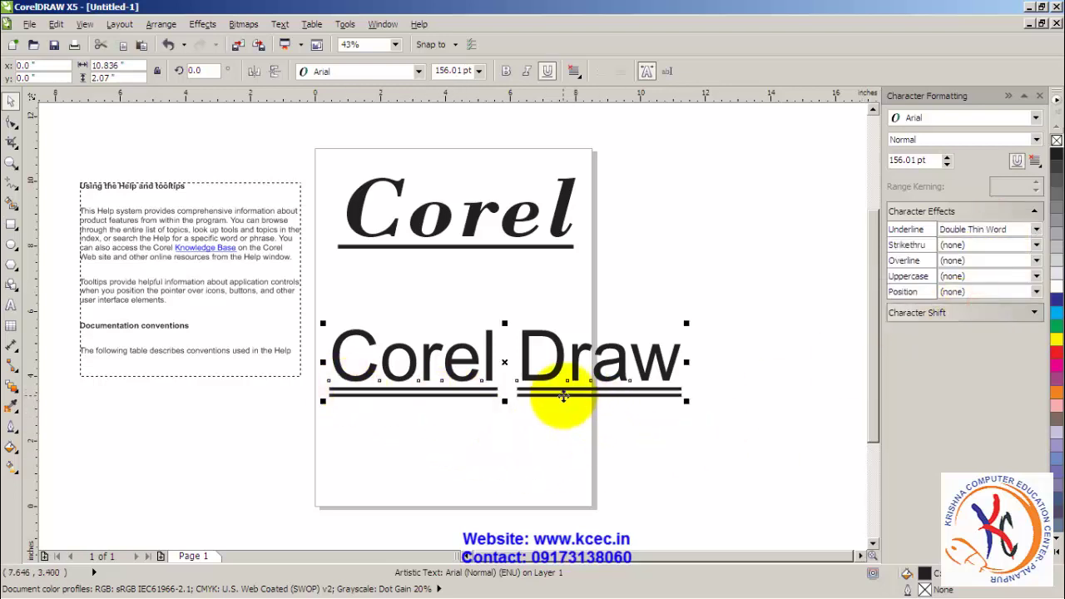
# Step: Try a Double Thin strikethrough on "Corel Draw" and set the strikethrough back to none
pyautogui.click(953, 245)
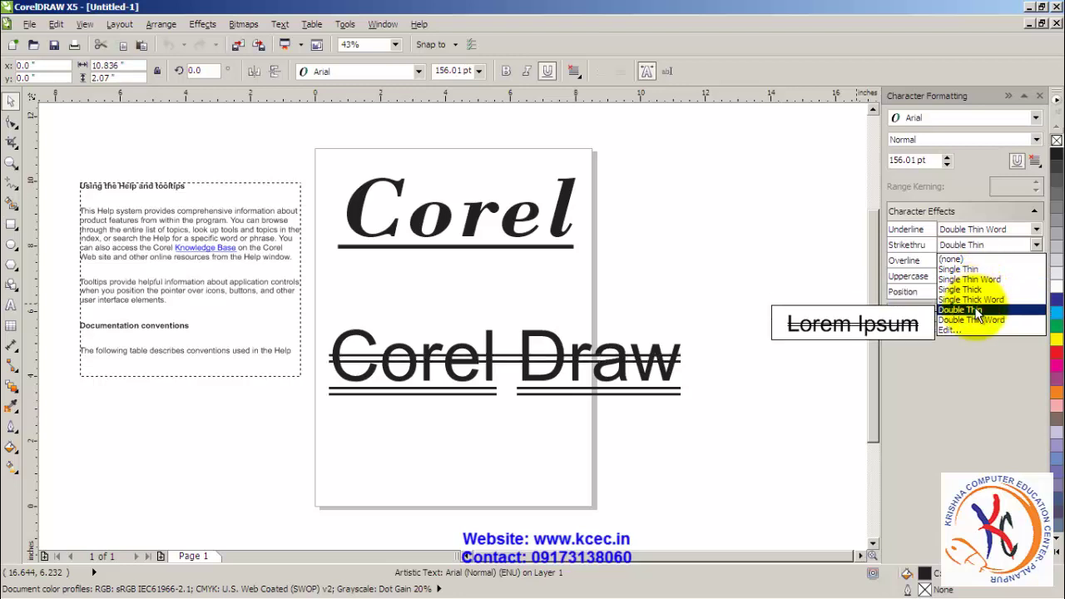
pyautogui.click(975, 310)
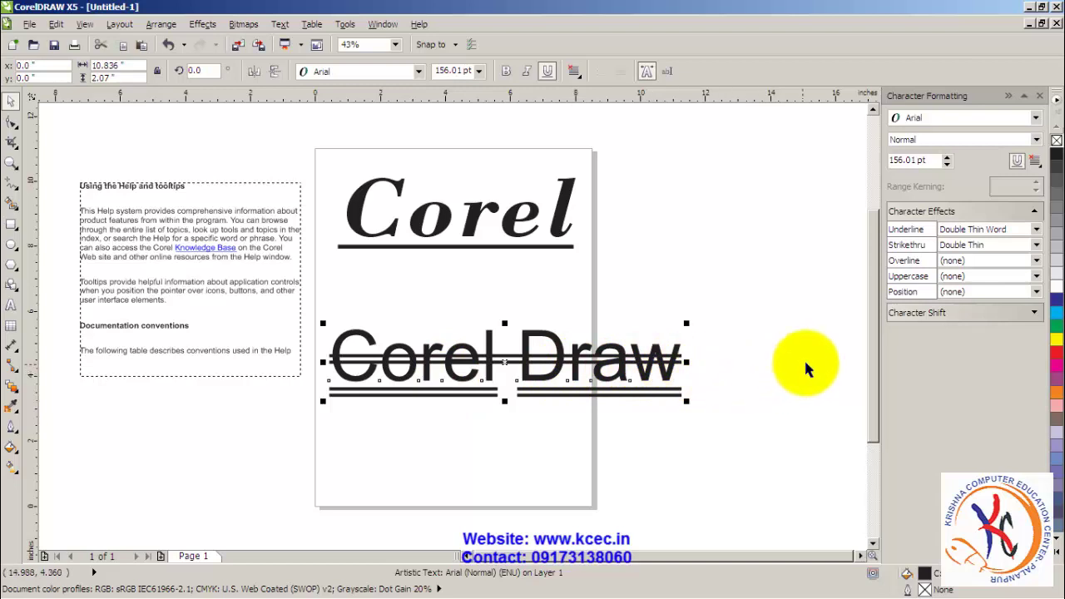
pyautogui.click(972, 260)
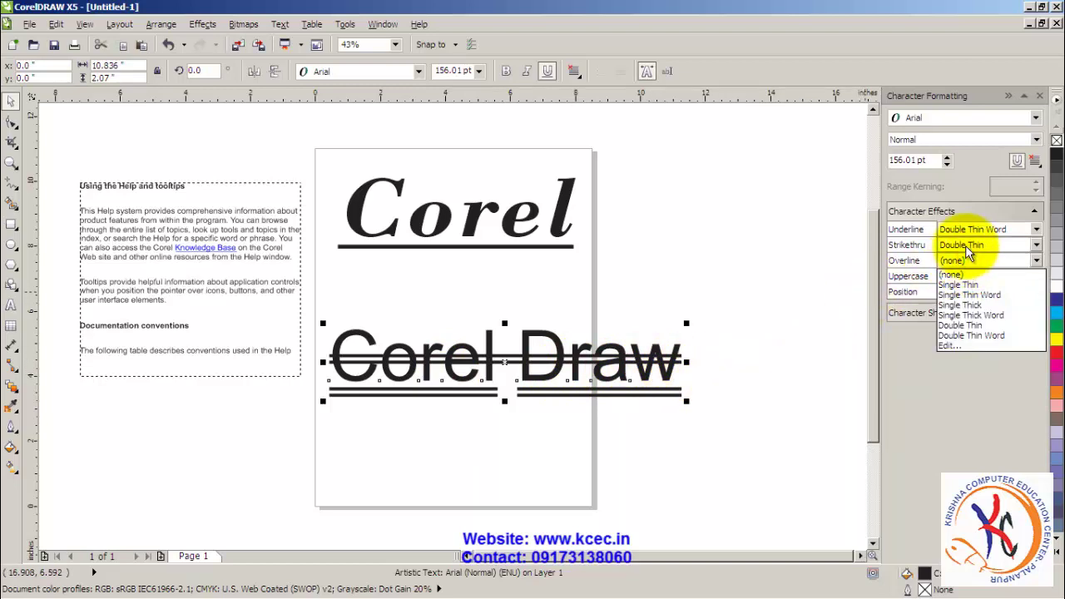
pyautogui.click(967, 244)
pyautogui.click(968, 246)
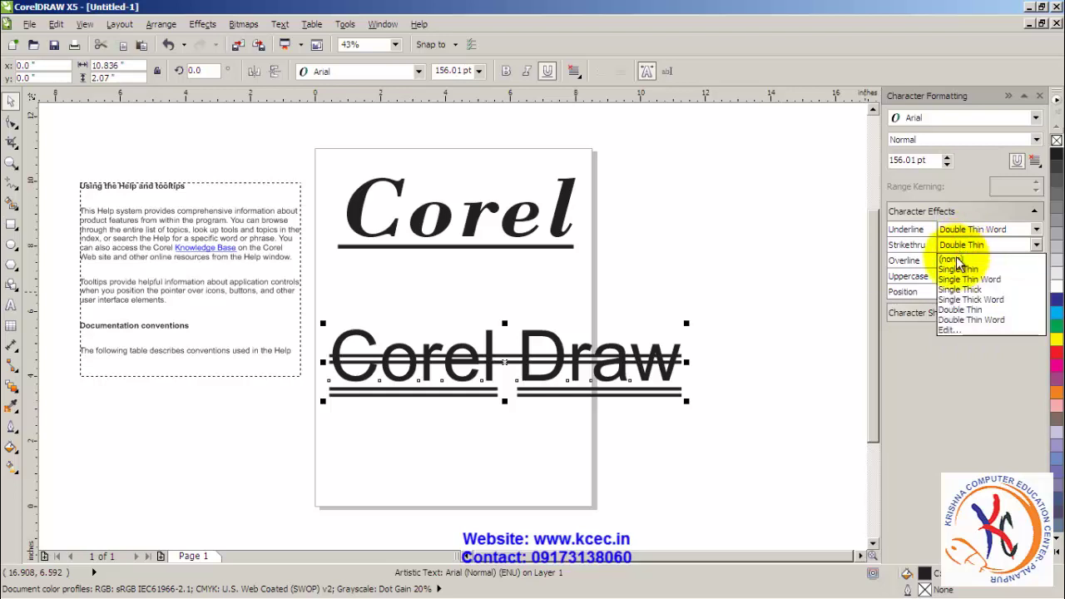
pyautogui.click(951, 259)
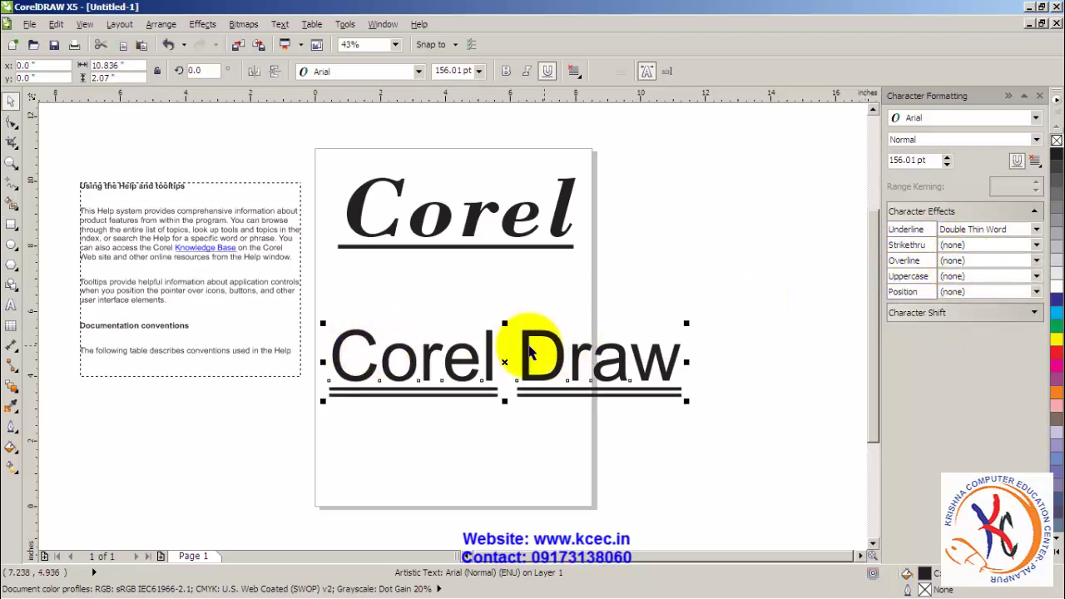
# Step: Set the overline of "Corel Draw" to Double Thin Word and its uppercase effect to All CAPS
pyautogui.click(990, 261)
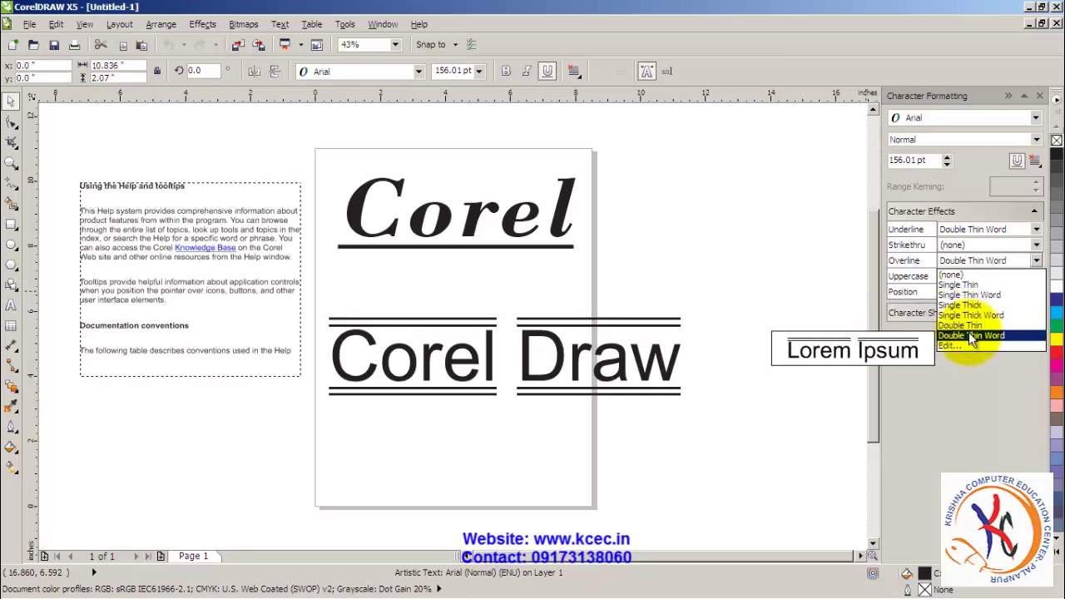
pyautogui.click(970, 336)
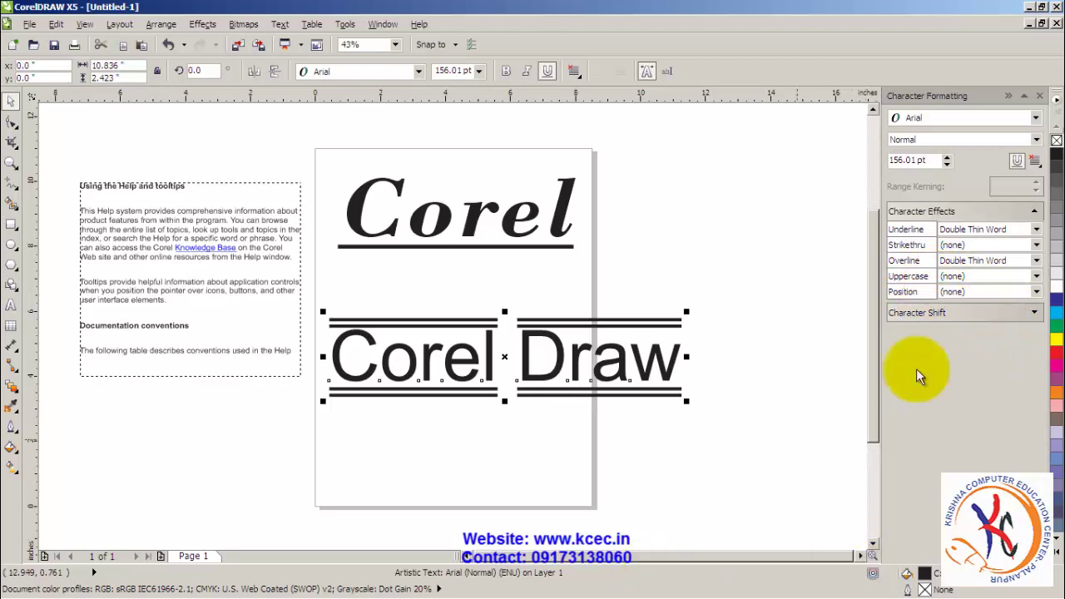
pyautogui.click(990, 276)
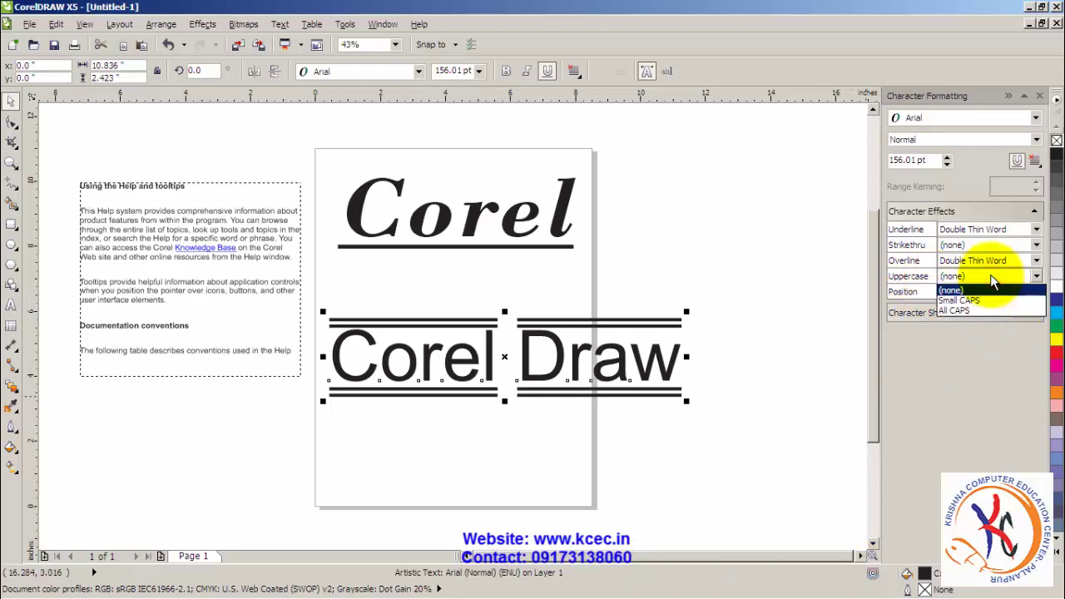
pyautogui.click(990, 276)
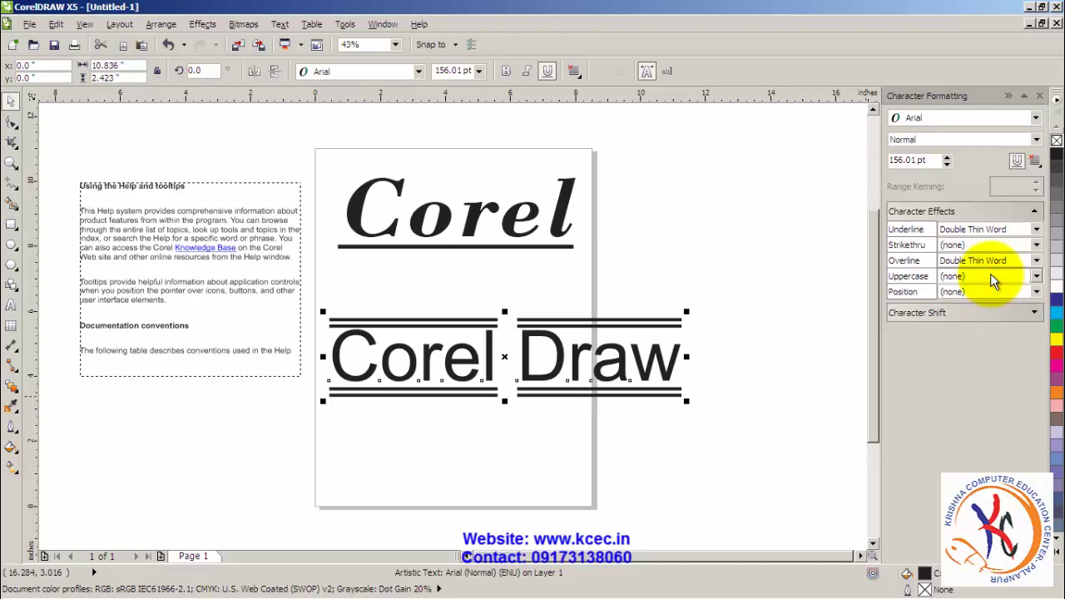
pyautogui.click(992, 279)
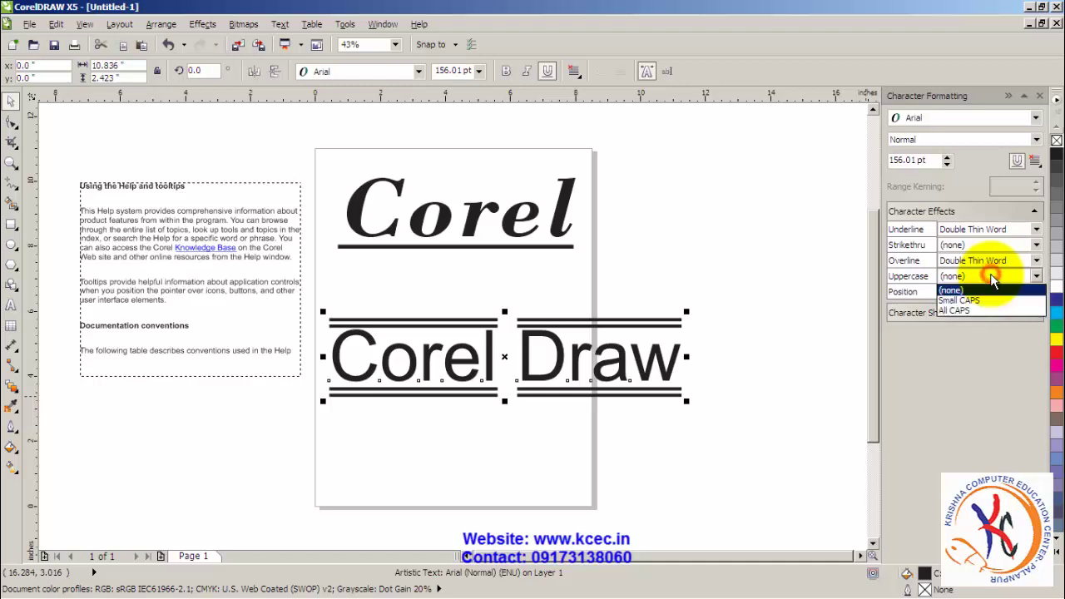
pyautogui.click(969, 301)
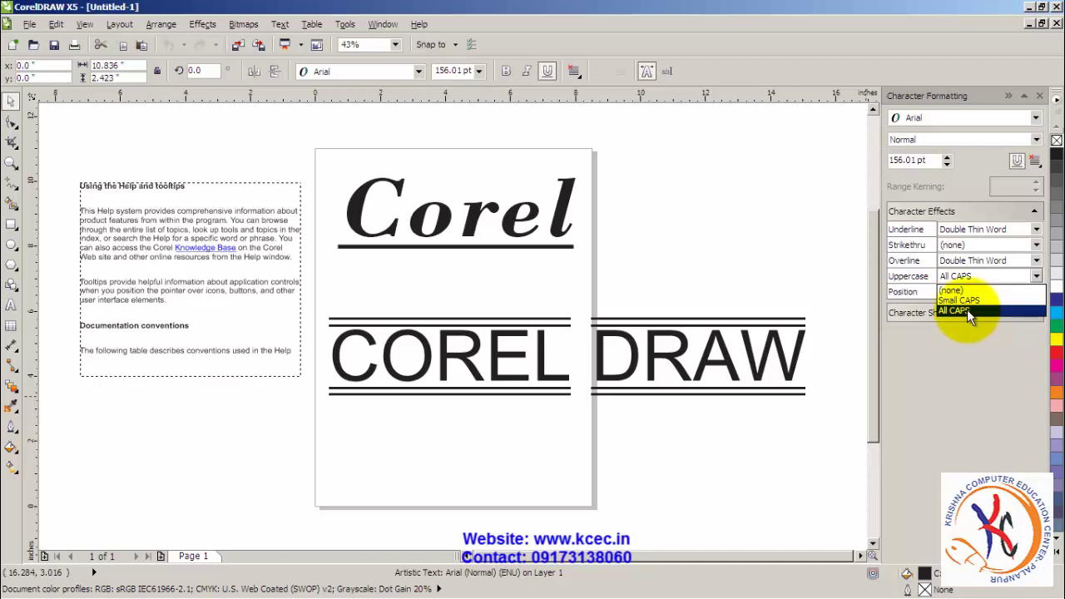
pyautogui.click(966, 310)
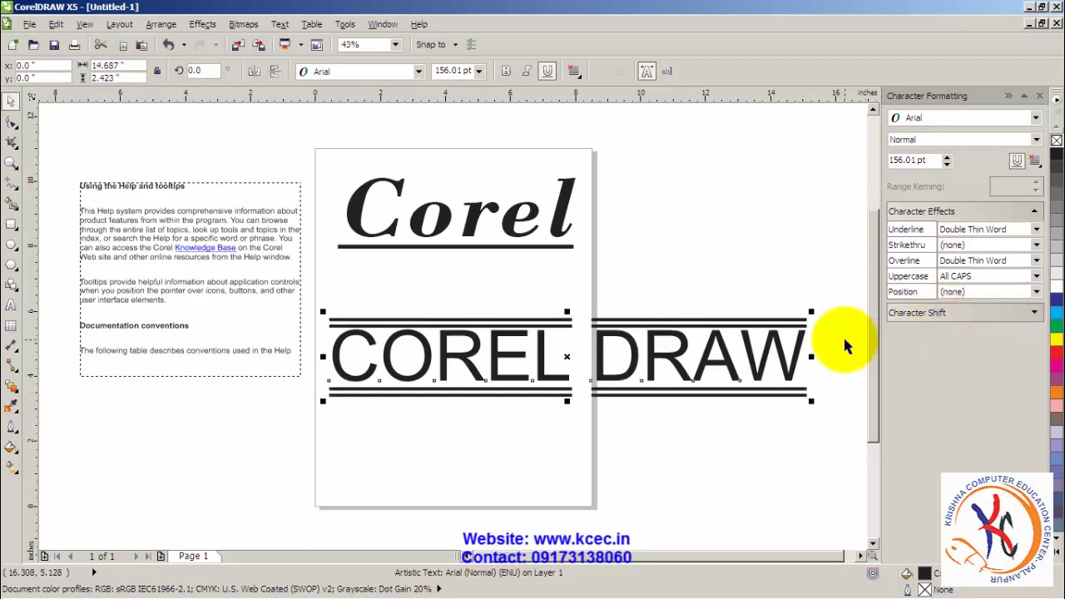
# Step: Try the Subscript position on "COREL DRAW", set the position back to none and deselect the text
pyautogui.click(953, 293)
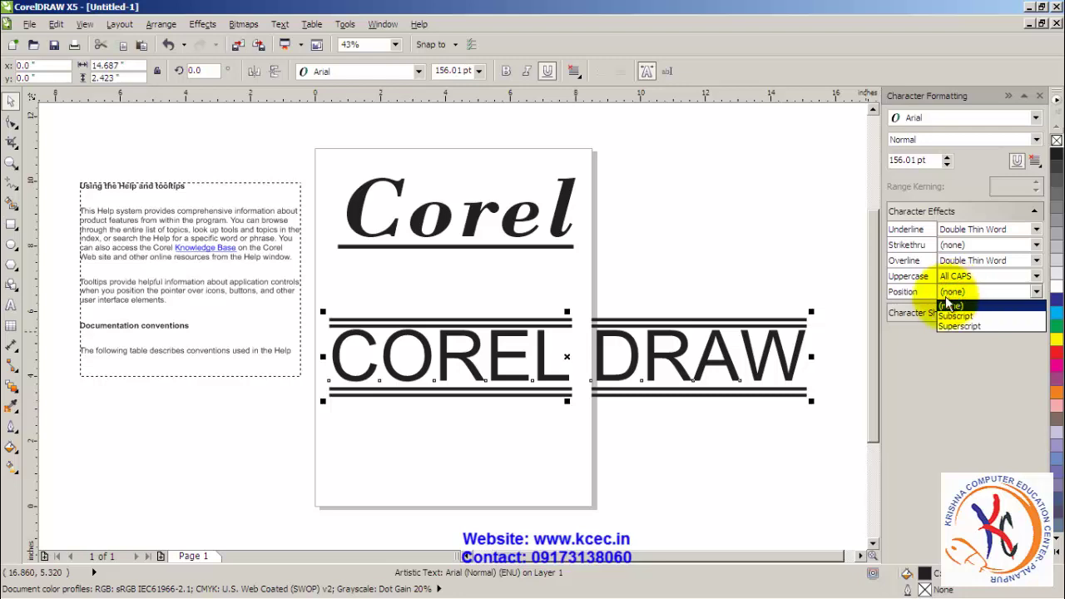
pyautogui.click(955, 316)
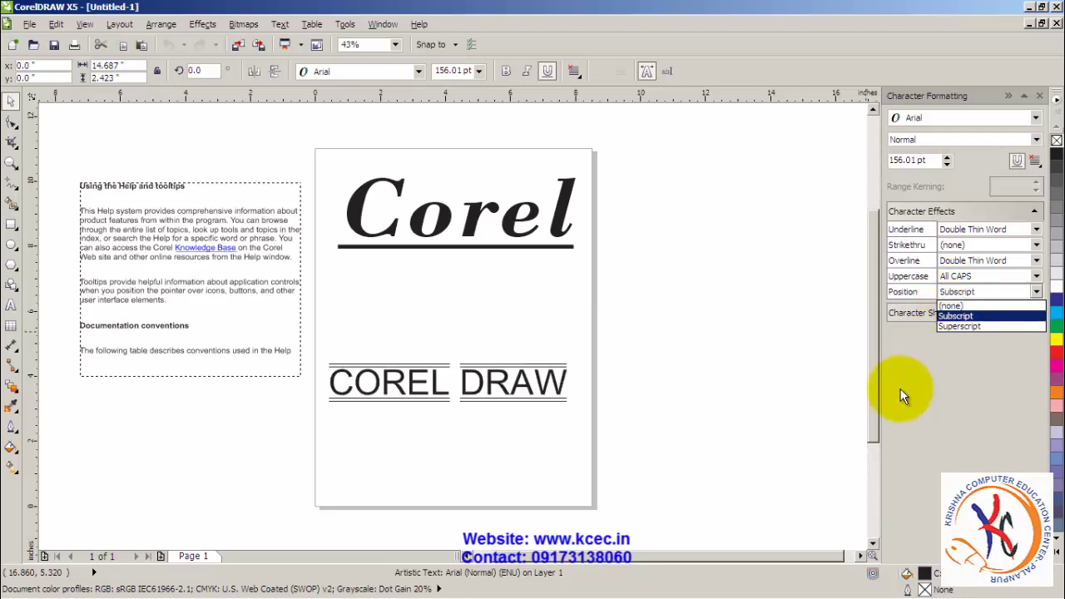
pyautogui.click(950, 306)
pyautogui.click(790, 472)
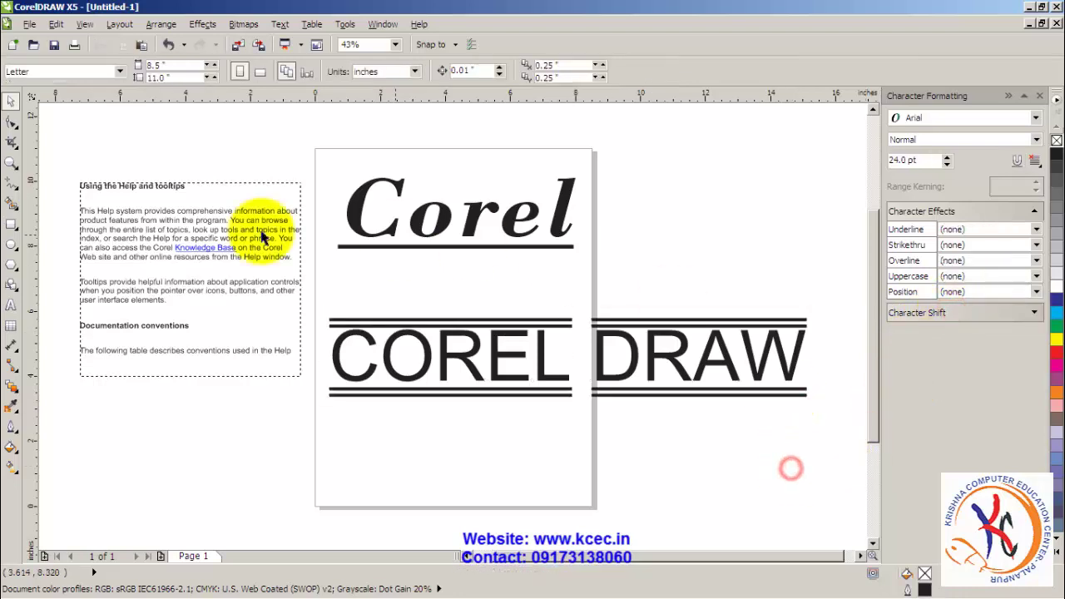
# Step: Add the artistic text "2nd" below "COREL DRAW" on the page and enlarge it to about 3.8 by 1.8 inches
pyautogui.click(11, 304)
pyautogui.click(372, 463)
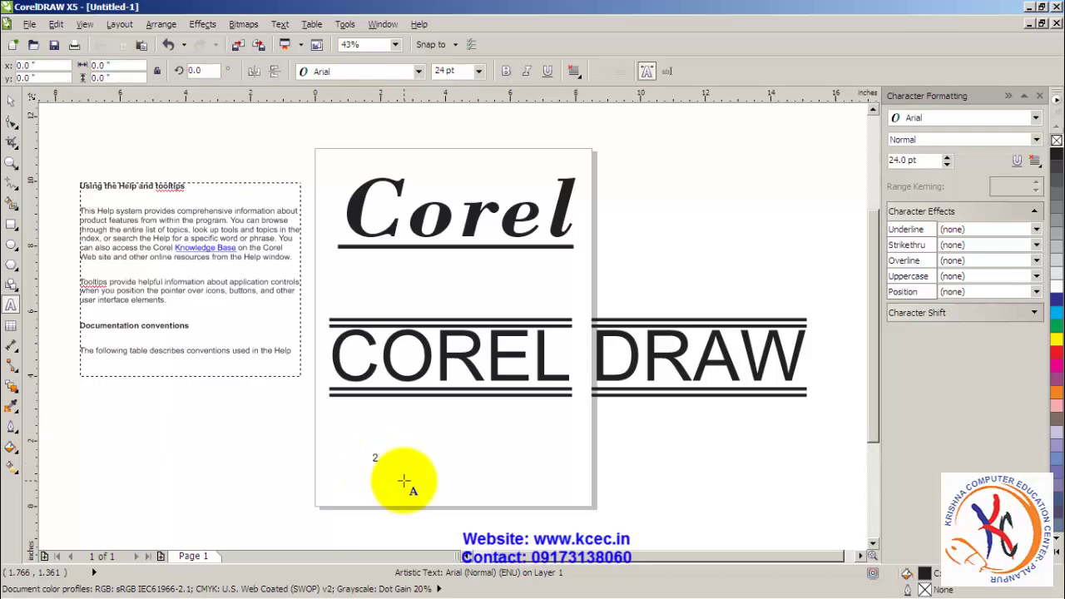
pyautogui.hotkey('shift', 'Left')
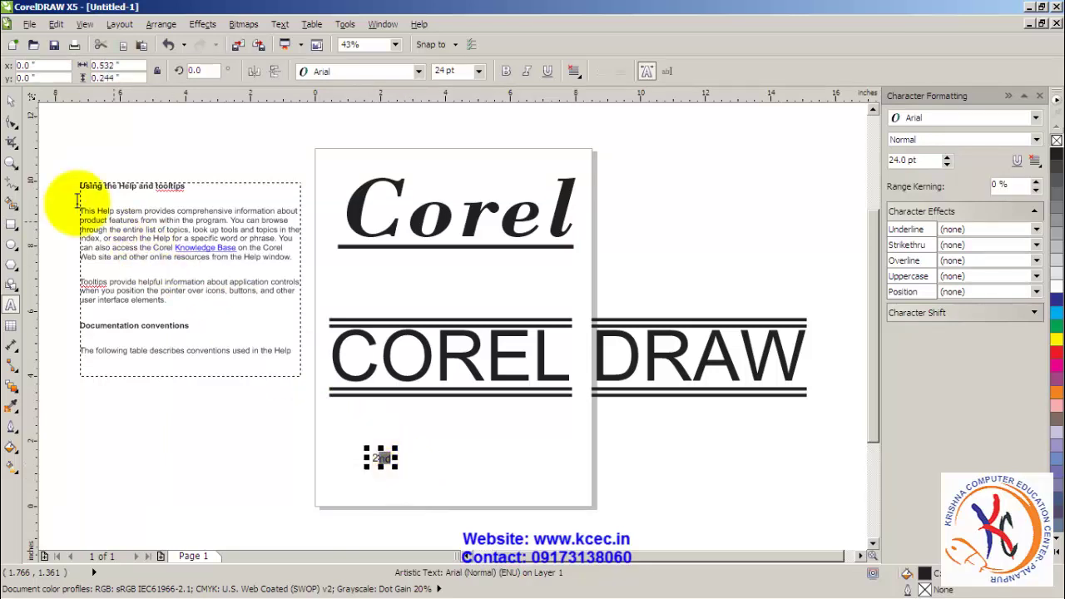
pyautogui.click(12, 100)
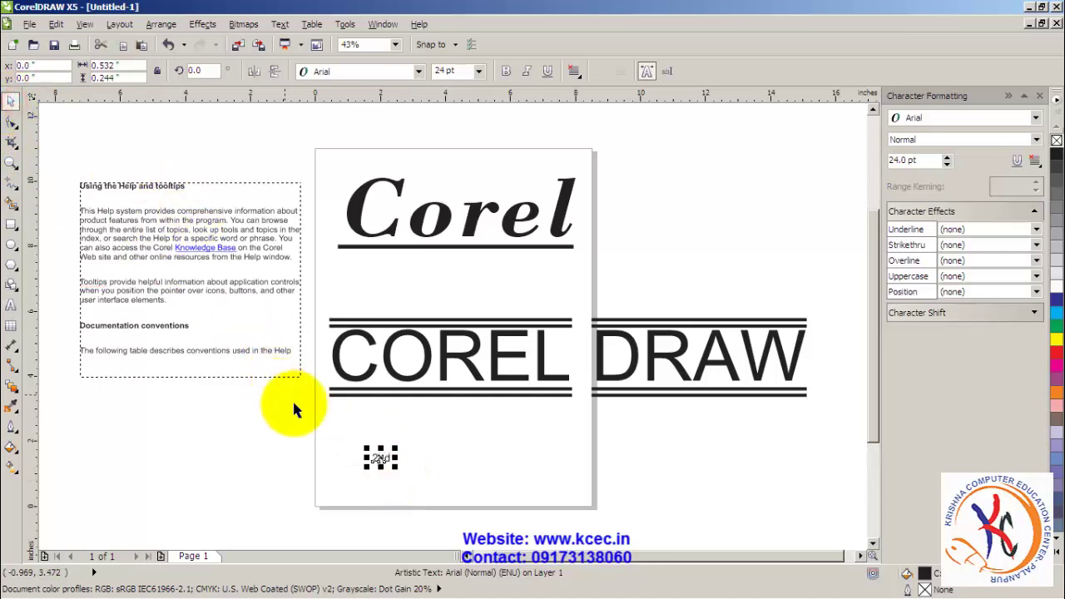
pyautogui.moveTo(397, 448); pyautogui.dragTo(503, 400)
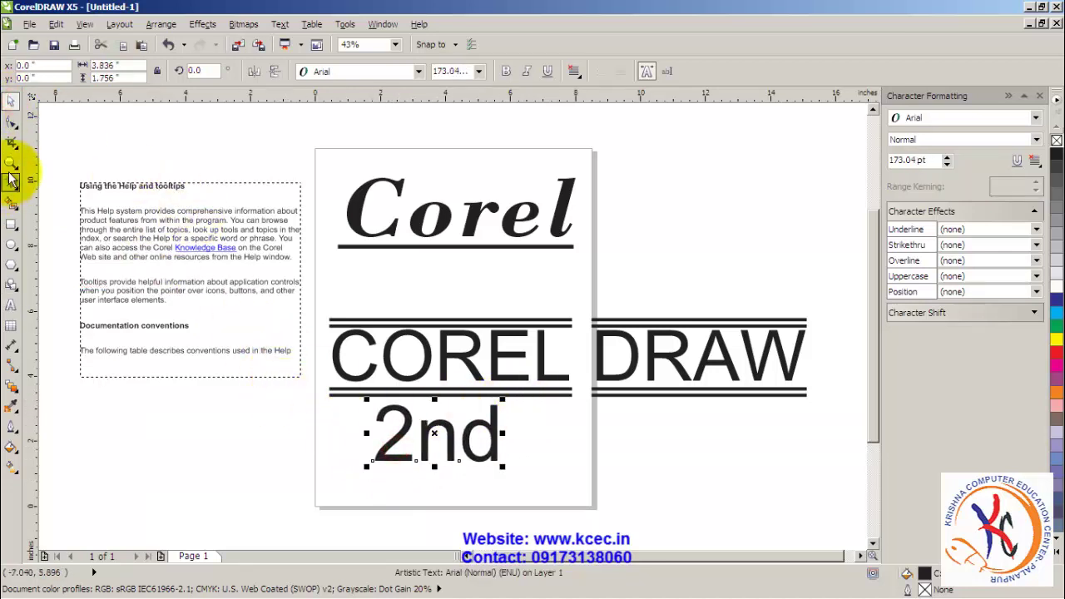
# Step: Select the letters "nd" in "2nd", compare the Subscript and Superscript positions, and set them to Superscript
pyautogui.click(10, 307)
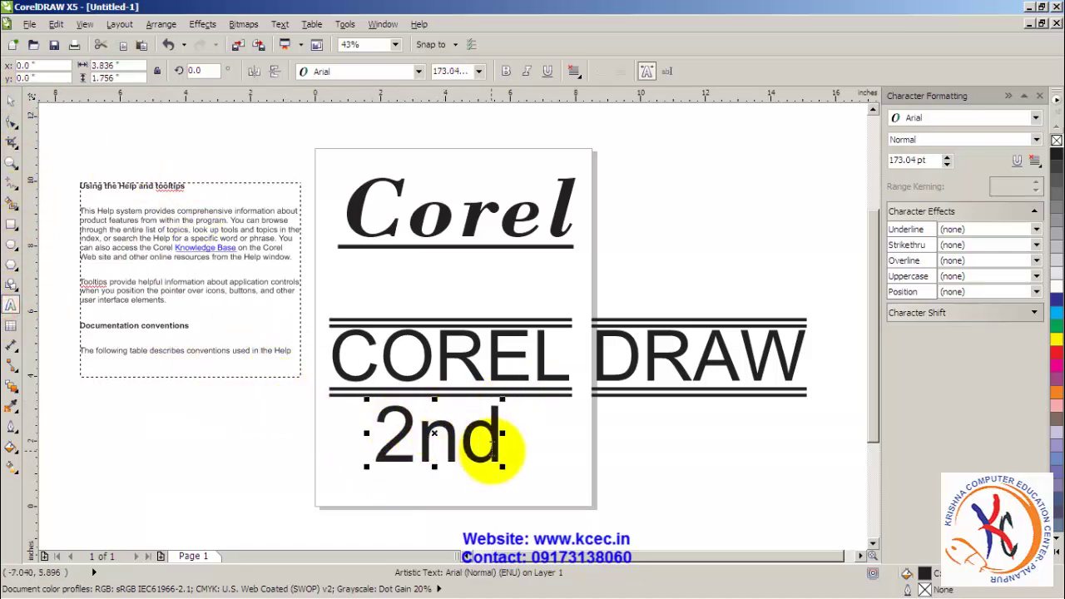
pyautogui.moveTo(502, 445); pyautogui.dragTo(424, 441)
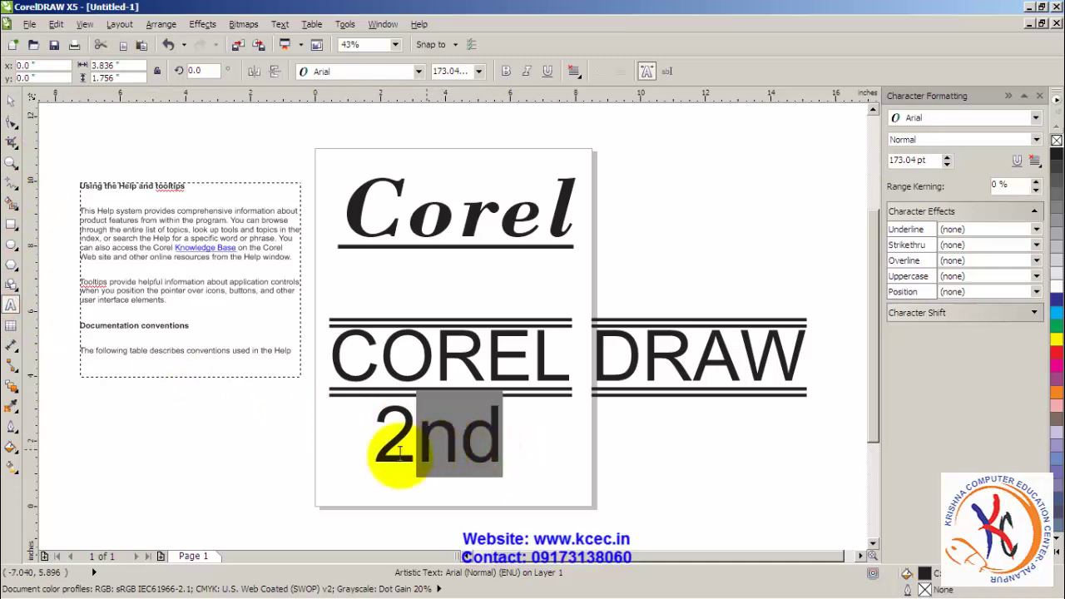
pyautogui.click(969, 291)
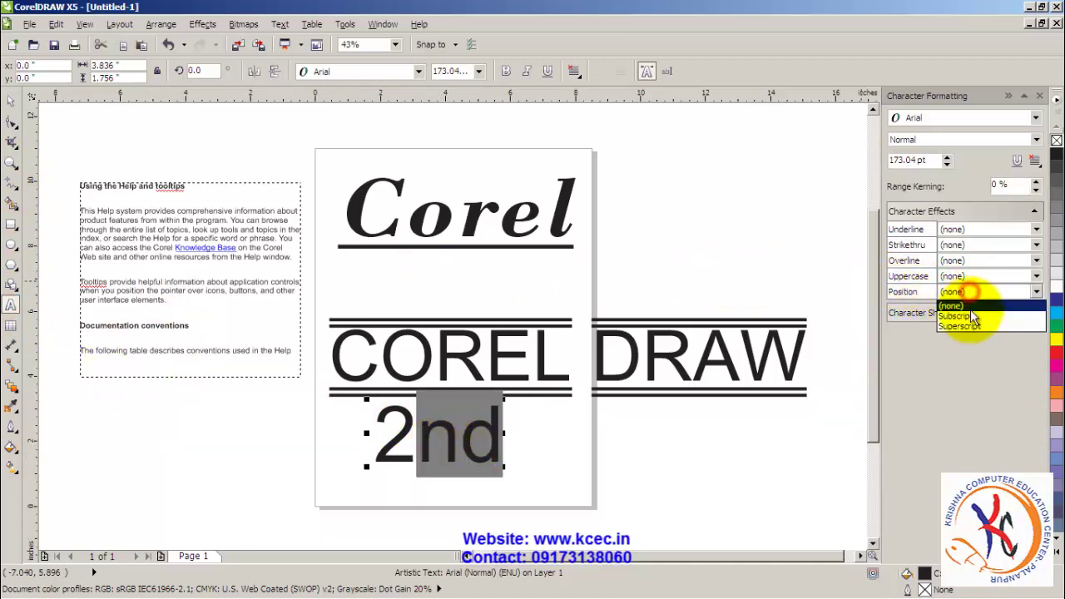
pyautogui.click(970, 316)
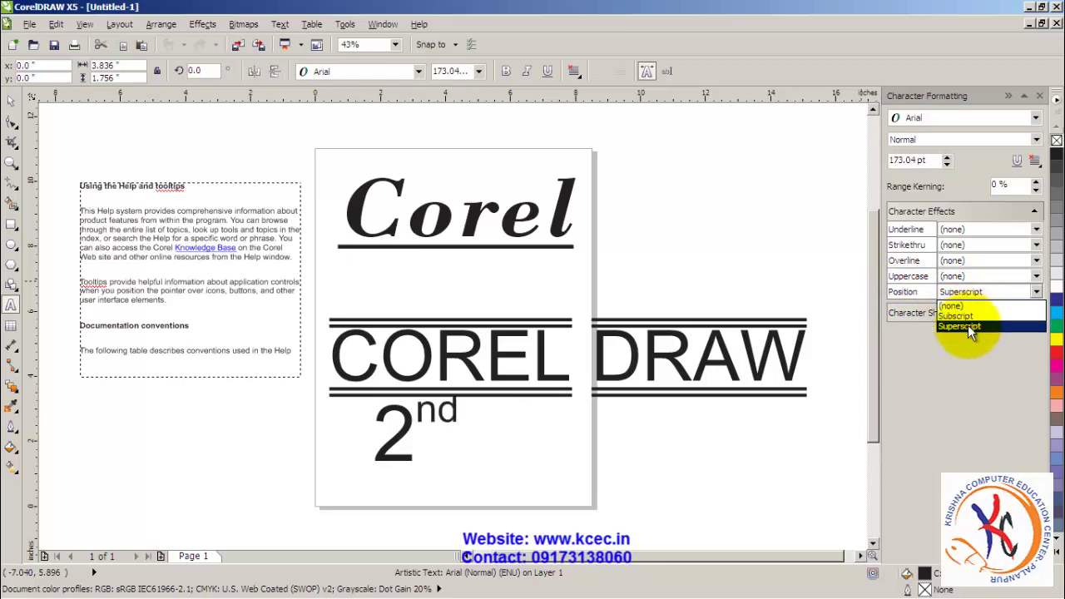
pyautogui.click(967, 325)
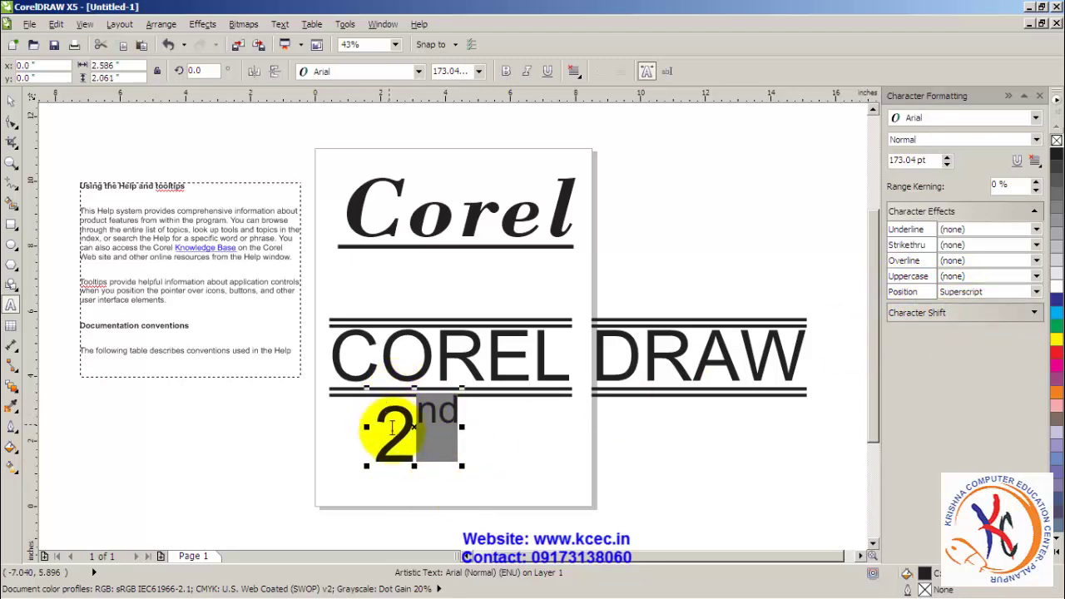
pyautogui.click(970, 292)
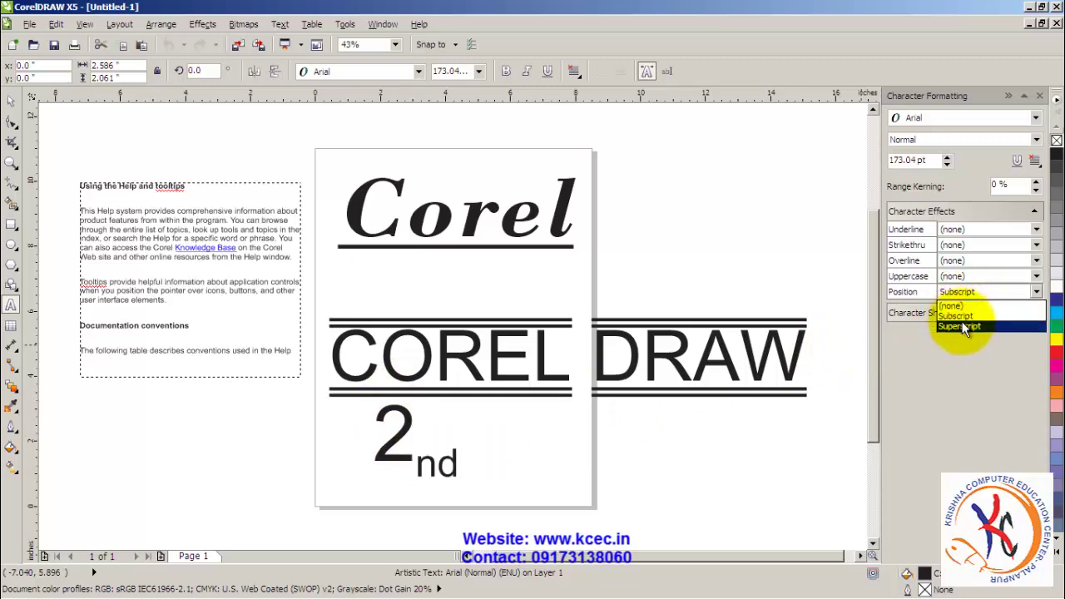
pyautogui.click(959, 325)
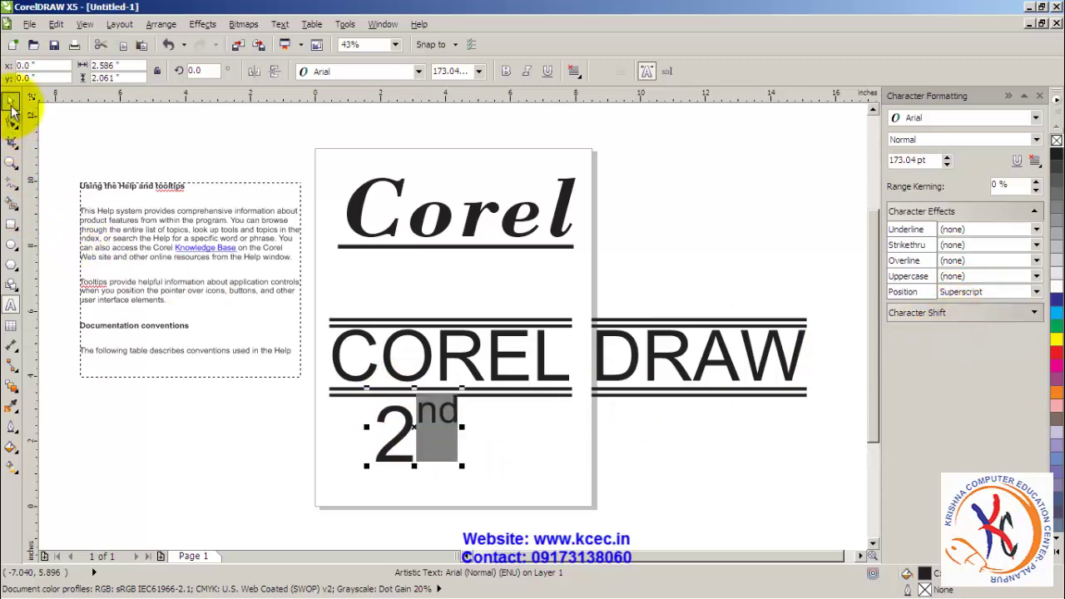
# Step: Move the "2nd" text off the page to the right of the italic "Corel" heading and deselect it
pyautogui.click(11, 102)
pyautogui.moveTo(414, 429); pyautogui.dragTo(680, 237)
pyautogui.click(658, 457)
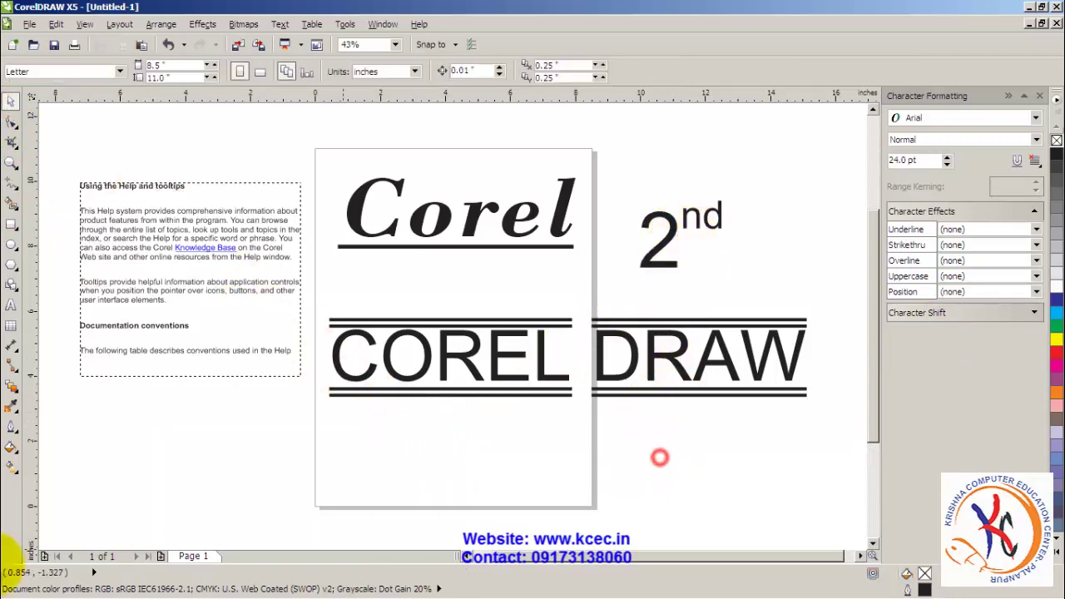
# Step: Show the Character Shift options and select the word "COREL" within the "COREL DRAW" text
pyautogui.click(961, 316)
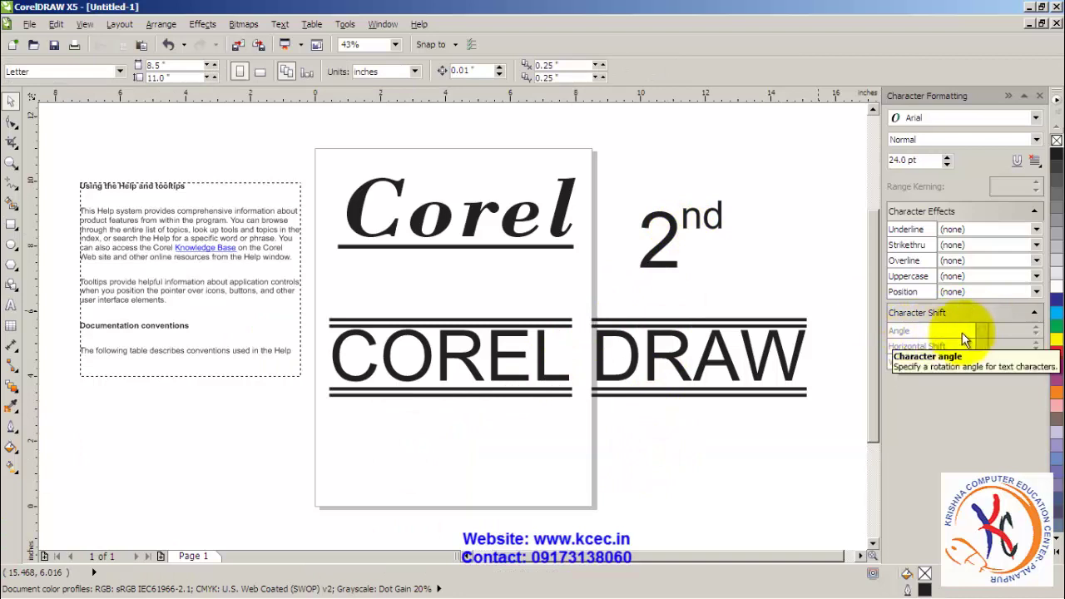
pyautogui.click(516, 237)
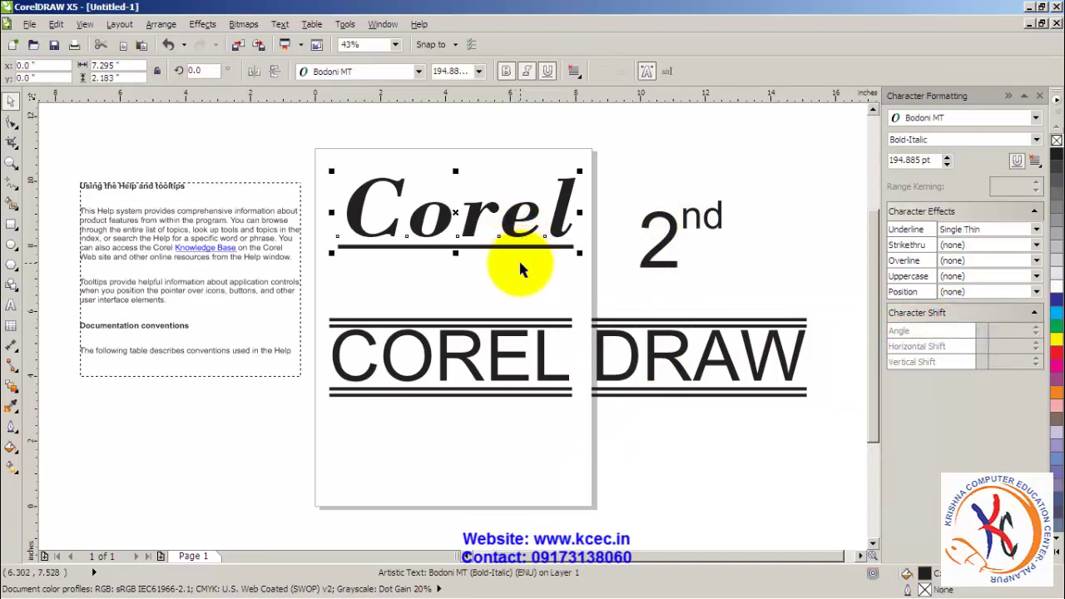
pyautogui.click(514, 336)
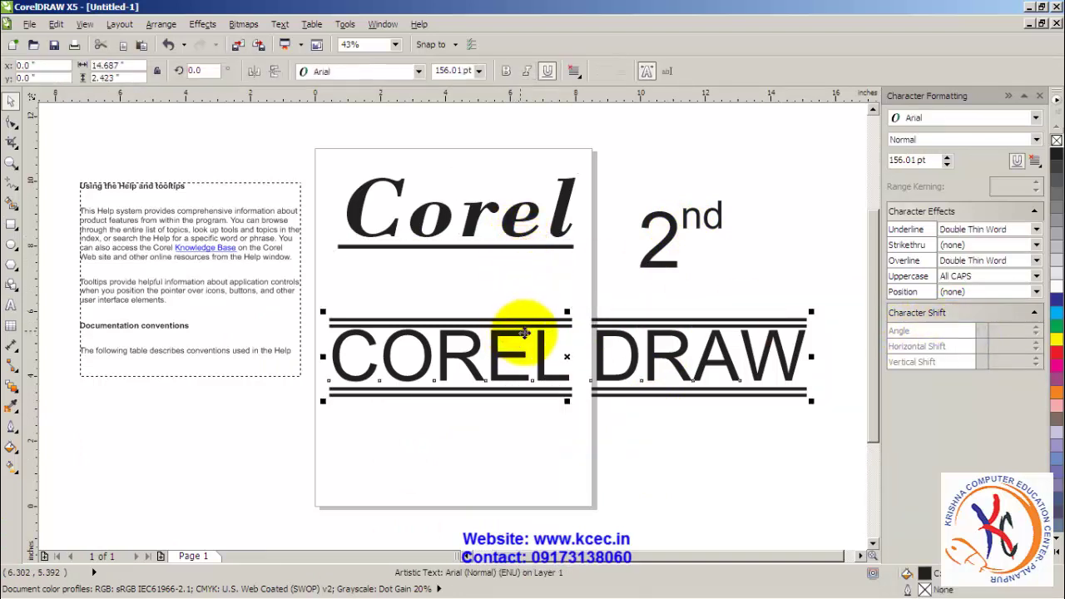
pyautogui.click(12, 306)
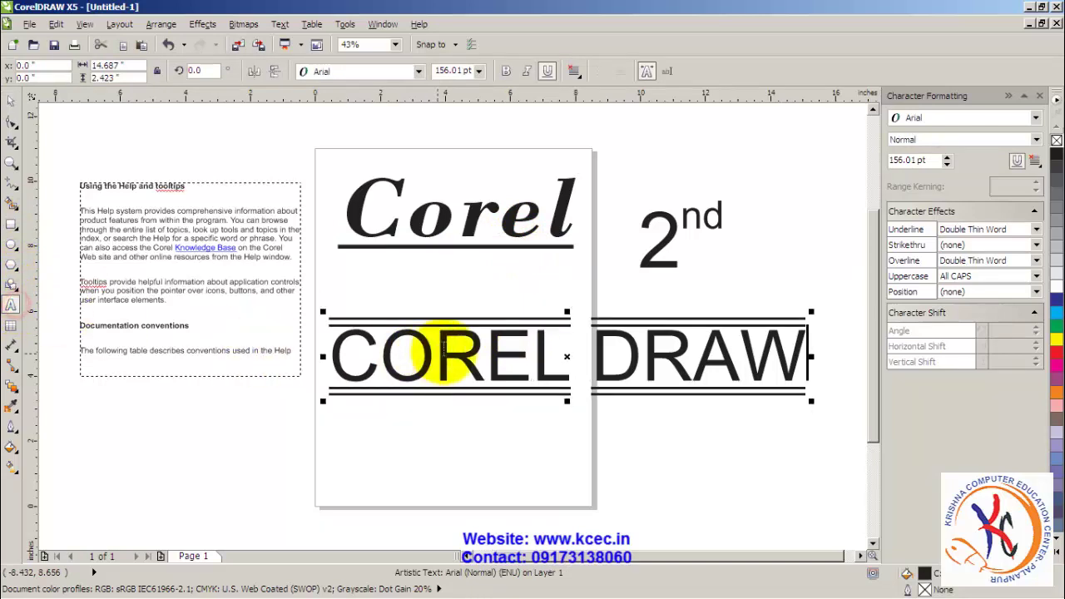
pyautogui.moveTo(551, 360); pyautogui.dragTo(370, 360)
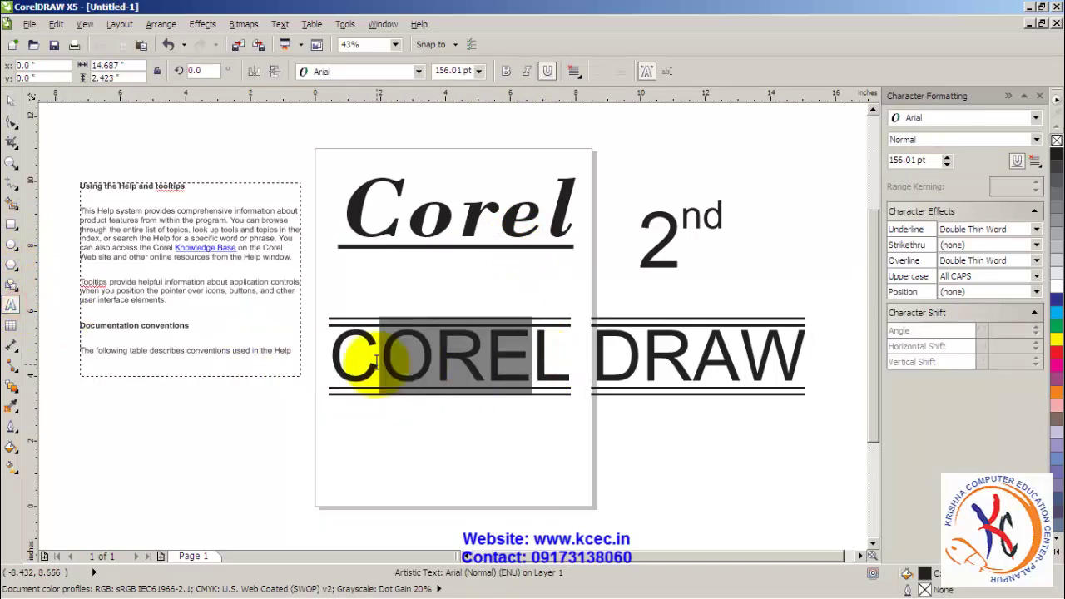
pyautogui.moveTo(561, 363); pyautogui.dragTo(321, 354)
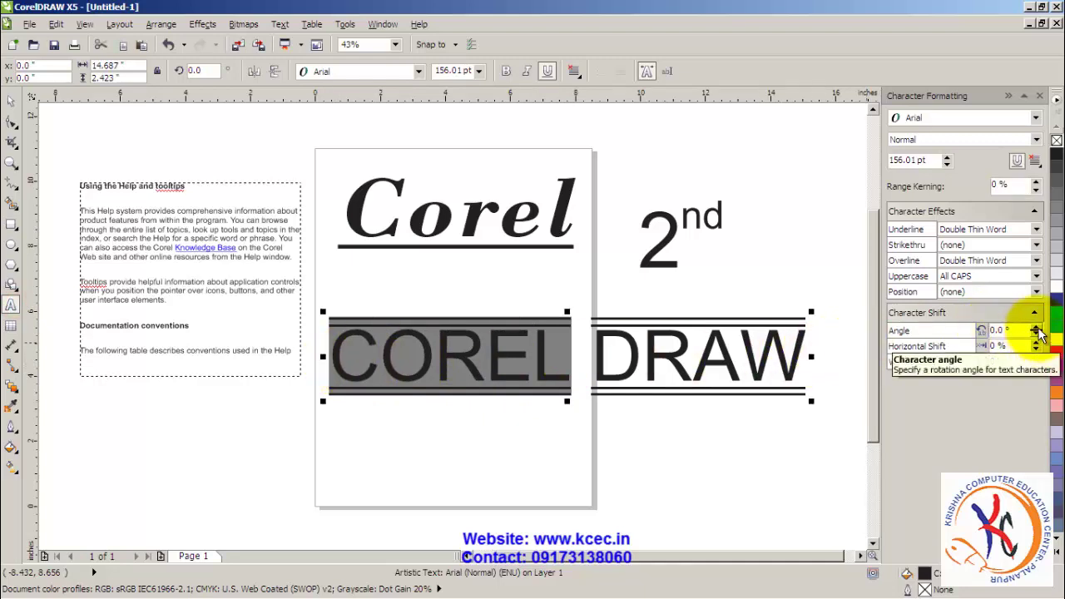
# Step: Try rotating the characters of the selected word "COREL" to an angle of 45°
pyautogui.click(1038, 331)
pyautogui.click(1037, 331)
pyautogui.click(1037, 331)
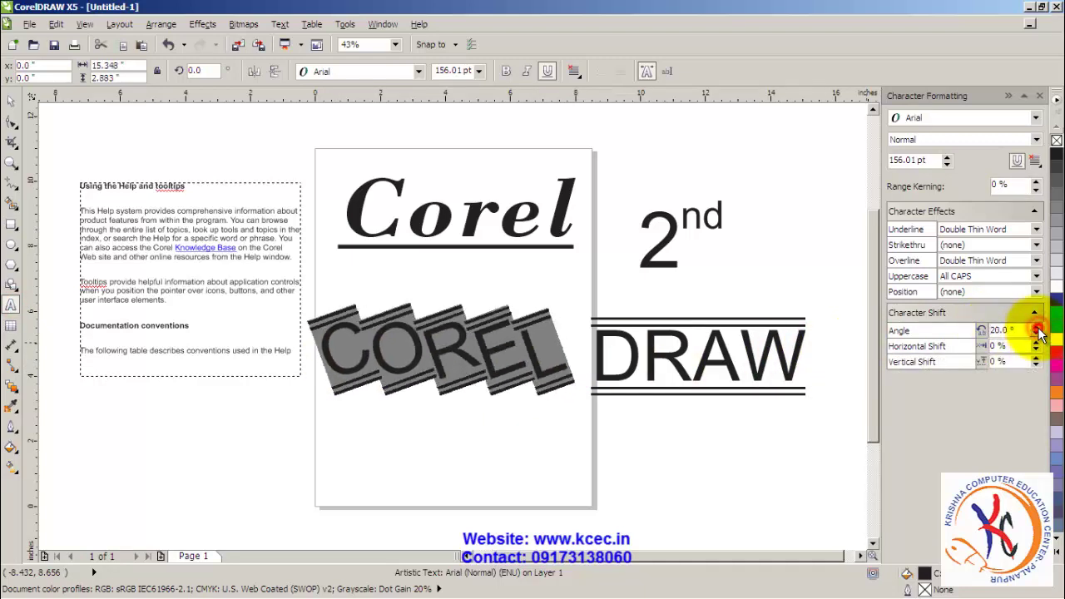
pyautogui.click(1038, 332)
pyautogui.click(1038, 331)
pyautogui.click(1038, 331)
pyautogui.click(1037, 331)
pyautogui.click(1037, 331)
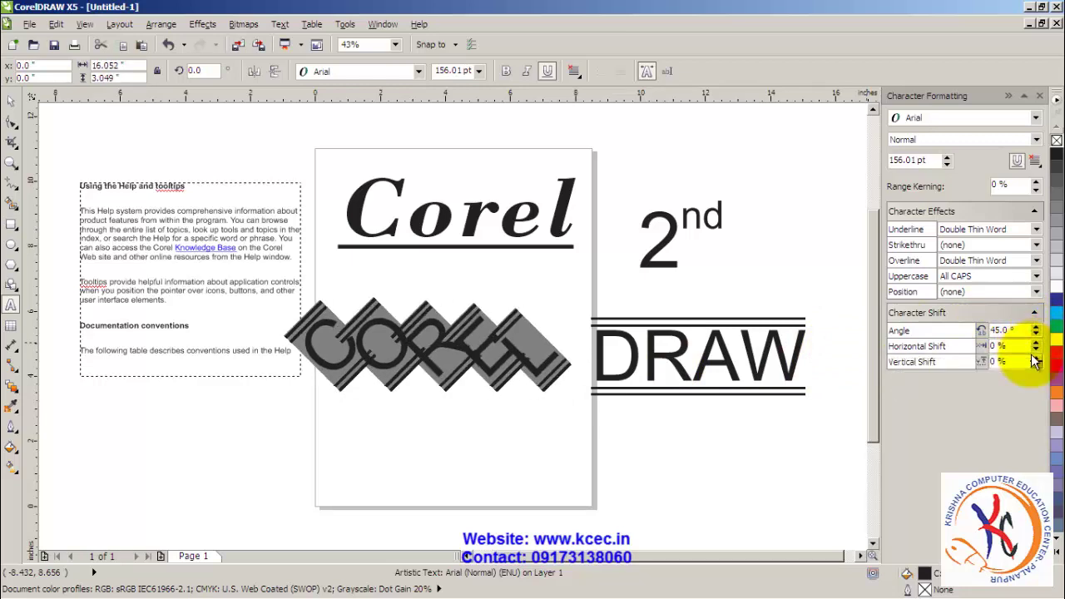
# Step: Try horizontal character shifts of 3% and -5% on the rotated word "COREL"
pyautogui.click(1037, 346)
pyautogui.click(1037, 346)
pyautogui.click(1036, 346)
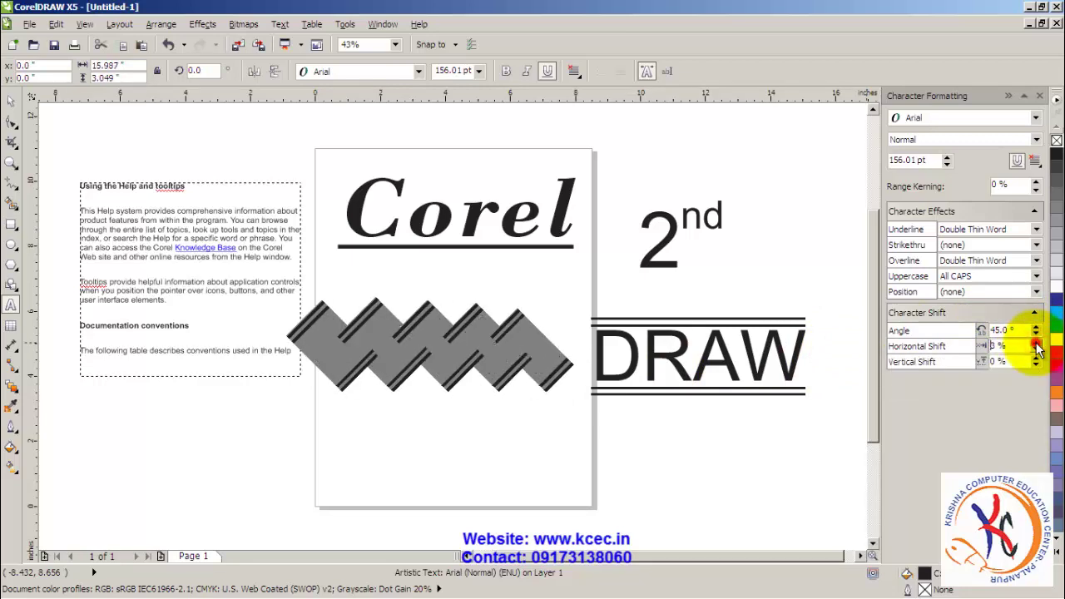
pyautogui.click(1036, 351)
pyautogui.click(1037, 350)
pyautogui.click(1036, 351)
pyautogui.click(1036, 351)
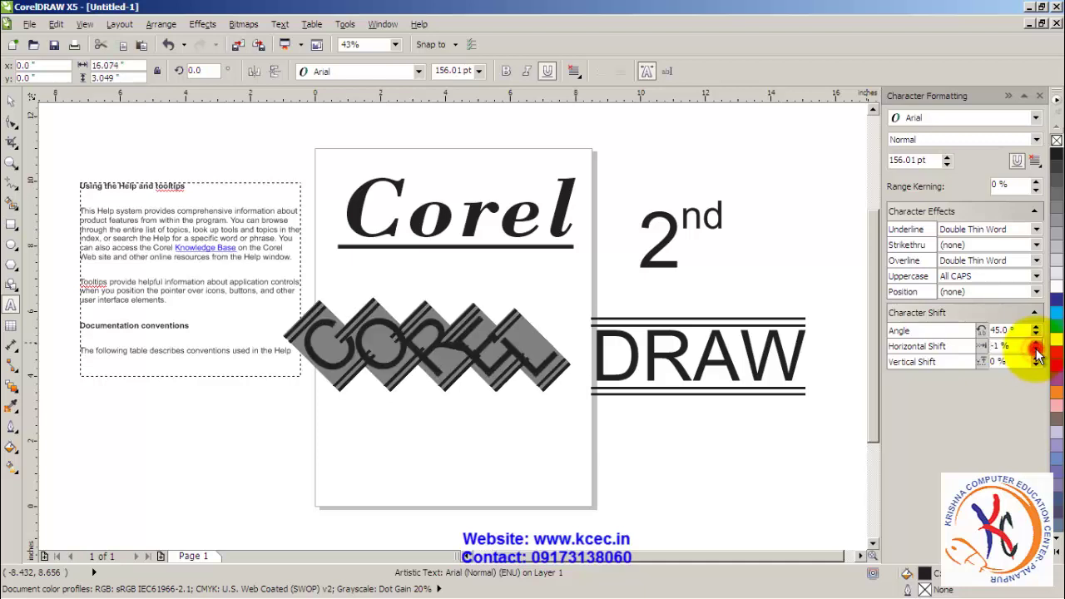
pyautogui.click(1037, 351)
pyautogui.click(1036, 350)
pyautogui.click(1037, 350)
pyautogui.click(1037, 350)
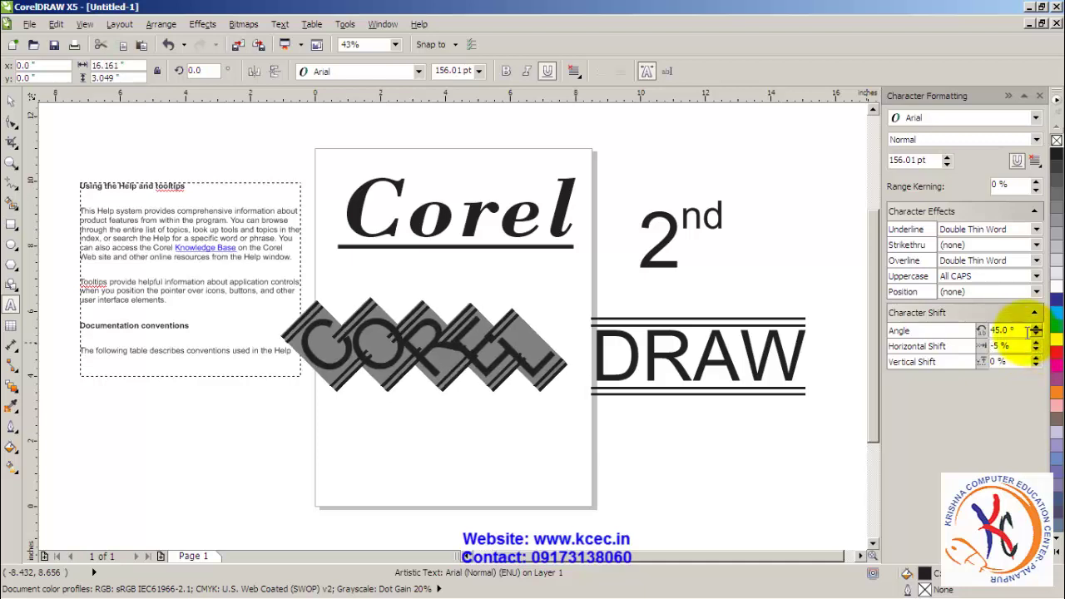
# Step: Reset the character angle of "COREL" to 0° and adjust its horizontal and vertical shifts so the word sits further left and higher than "DRAW"
pyautogui.moveTo(1026, 332); pyautogui.dragTo(984, 331)
pyautogui.write('0')
pyautogui.press('Return')
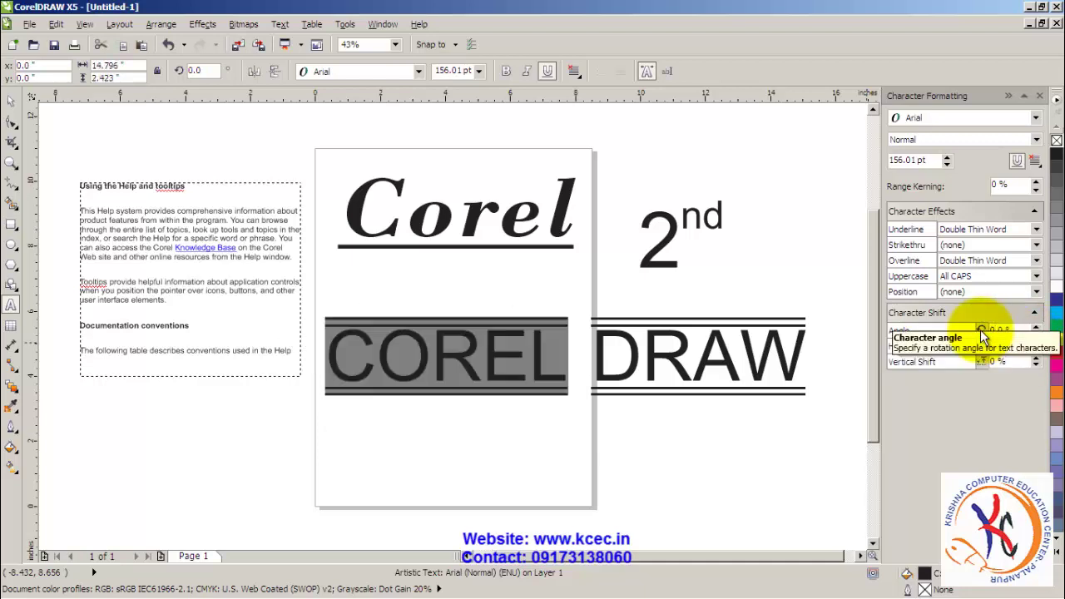
pyautogui.click(1036, 343)
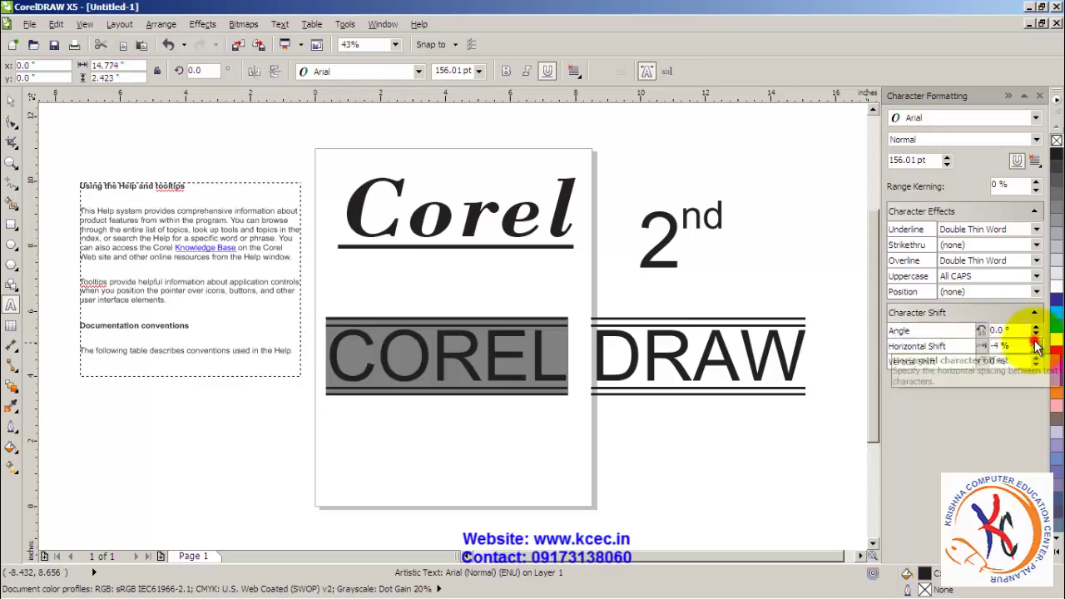
pyautogui.click(1036, 343)
pyautogui.click(1036, 342)
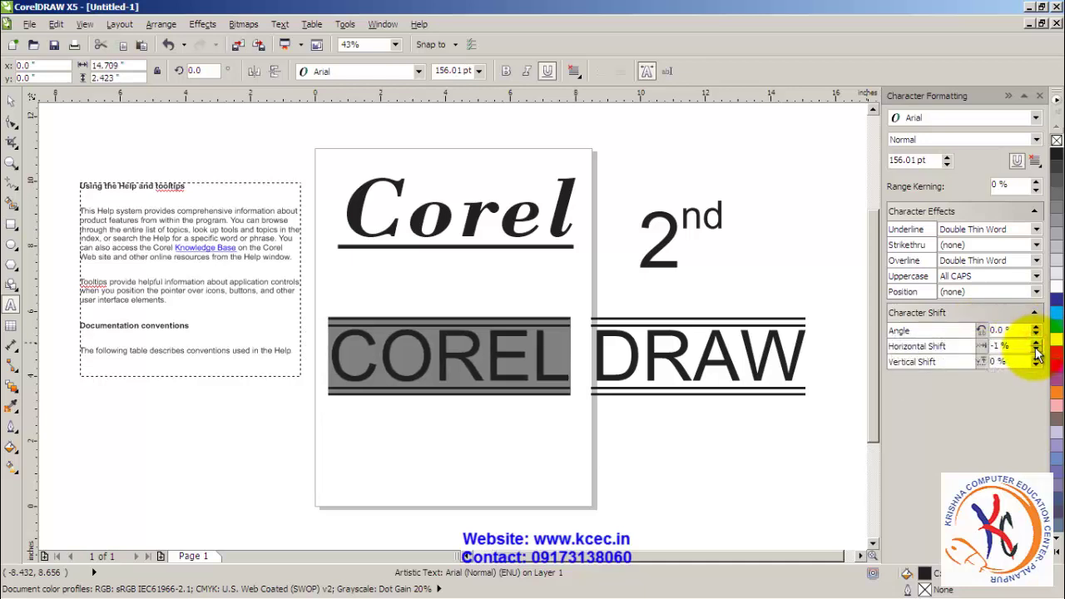
pyautogui.moveTo(1036, 345)
pyautogui.mouseDown()
pyautogui.moveTo(1036, 327)
pyautogui.moveTo(1038, 376)
pyautogui.moveTo(1034, 306)
pyautogui.moveTo(1041, 424)
pyautogui.moveTo(1008, 297)
pyautogui.moveTo(1011, 447)
pyautogui.moveTo(1017, 386)
pyautogui.moveTo(997, 330)
pyautogui.mouseUp()
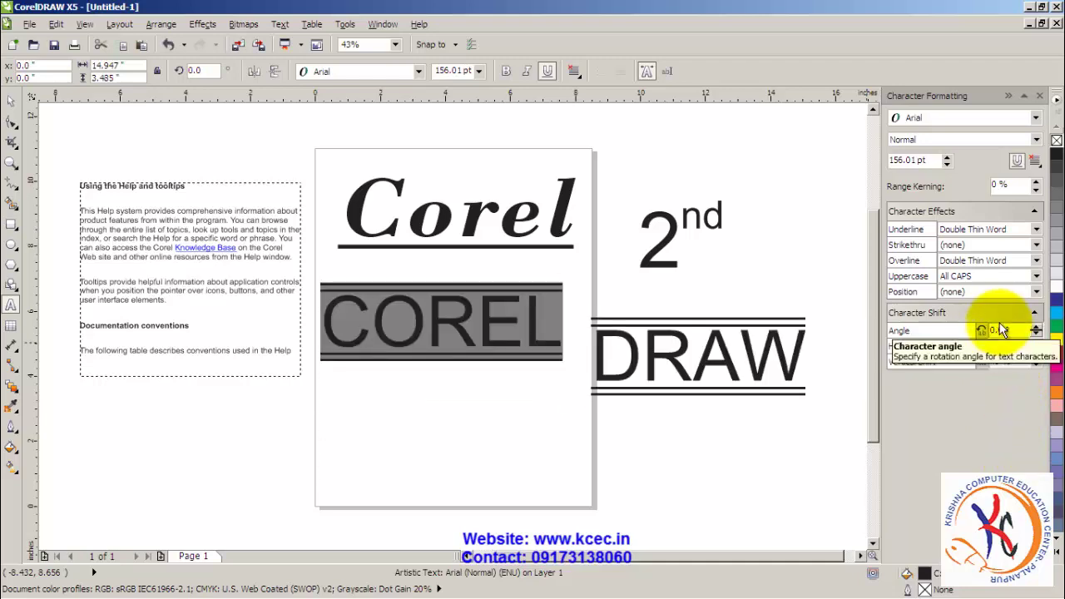